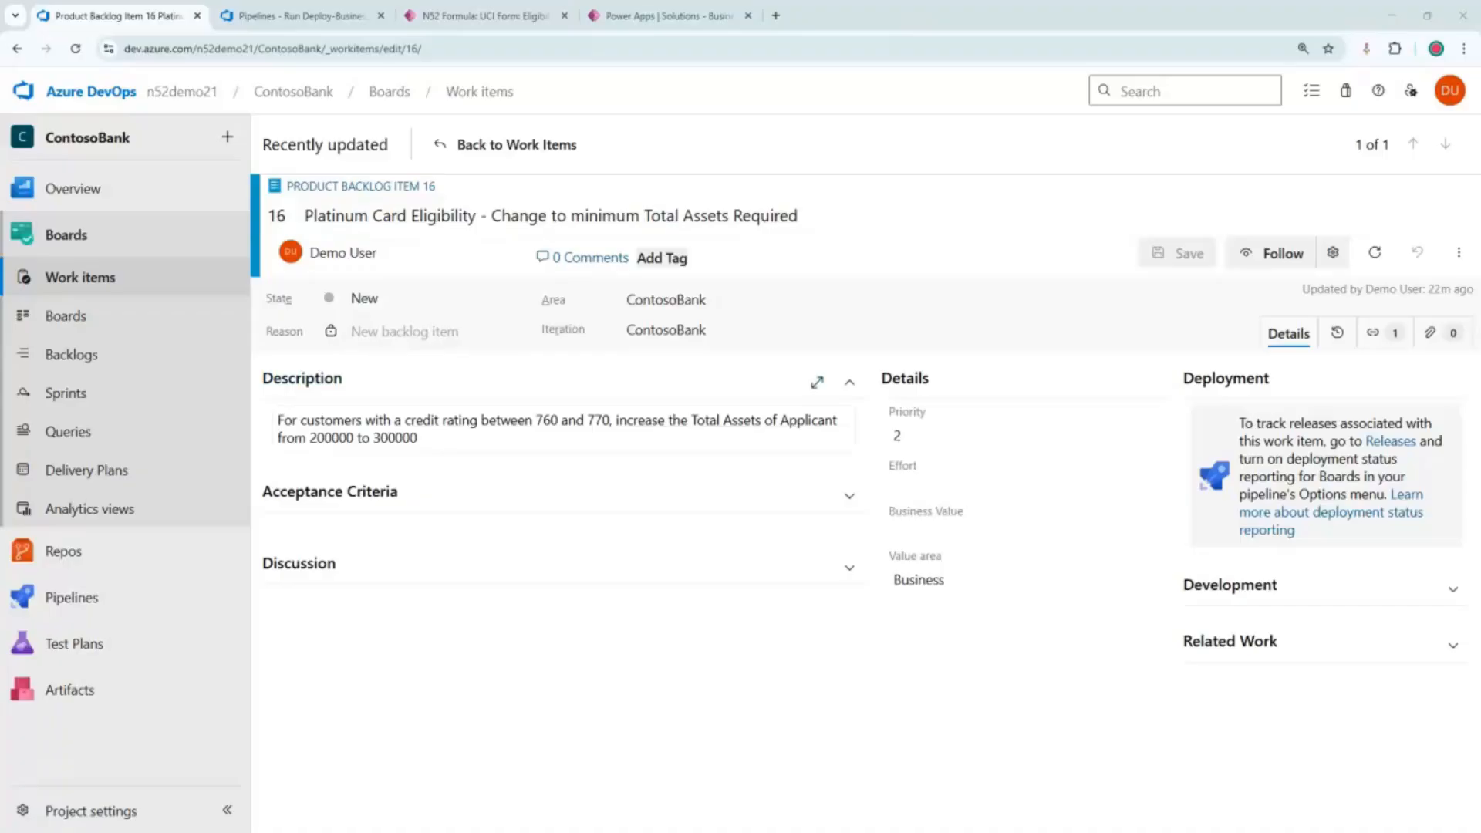
# Review the credit rating range and Total Assets change requested in the description of backlog item 16.
pyautogui.click(557, 430)
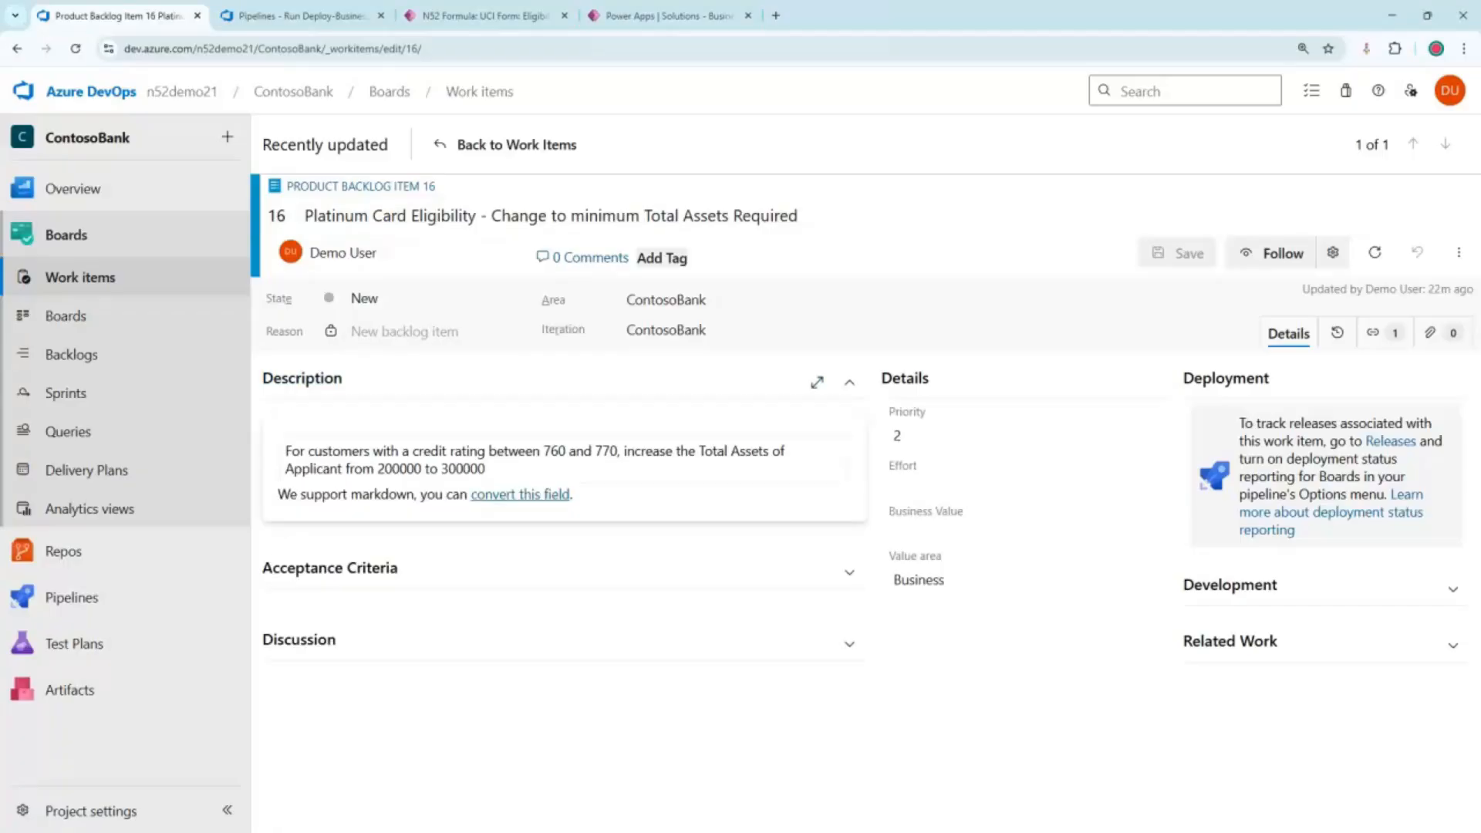
pyautogui.moveTo(541, 451); pyautogui.dragTo(618, 452)
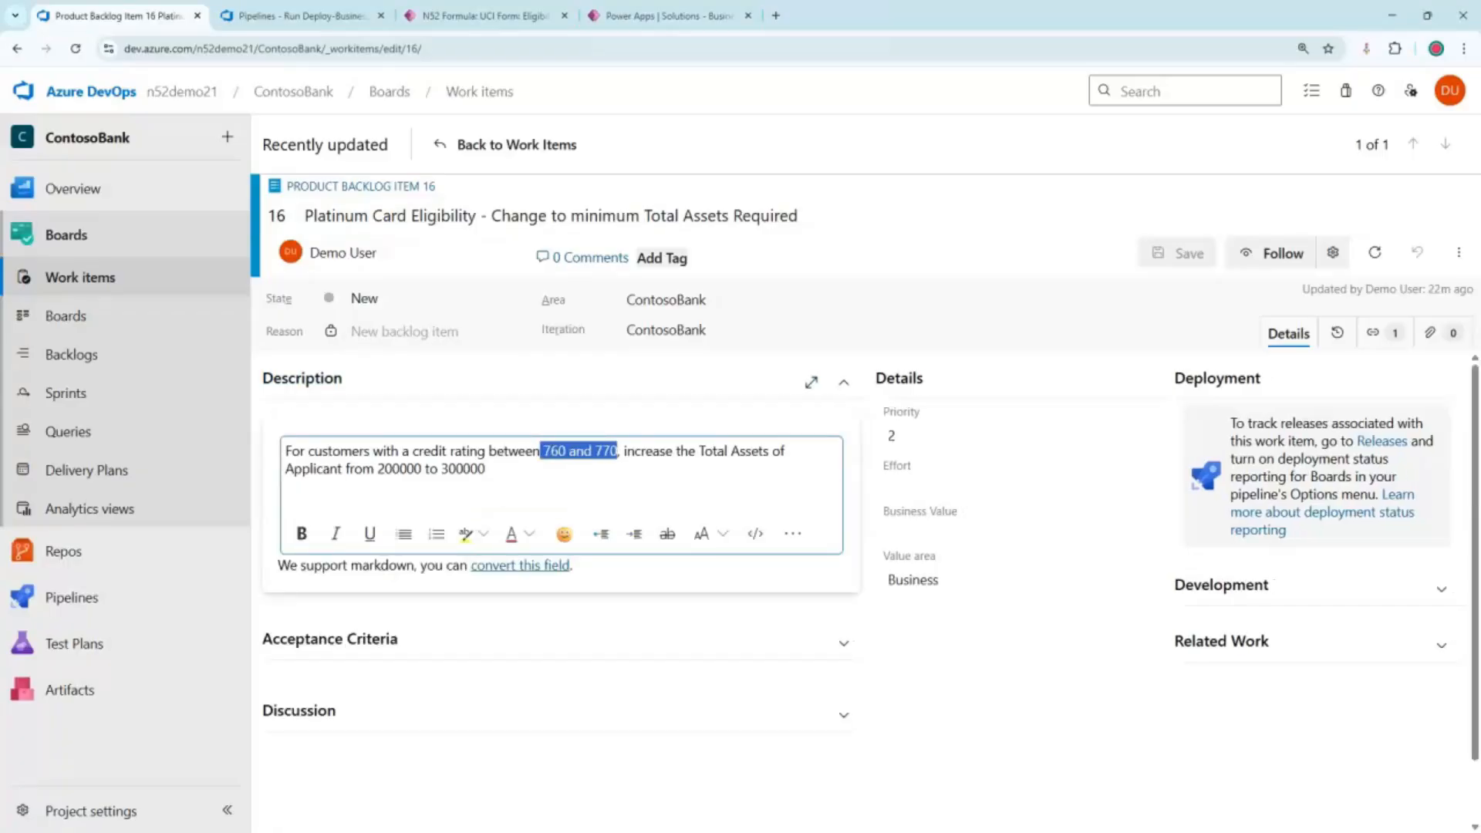
pyautogui.click(604, 490)
pyautogui.click(593, 756)
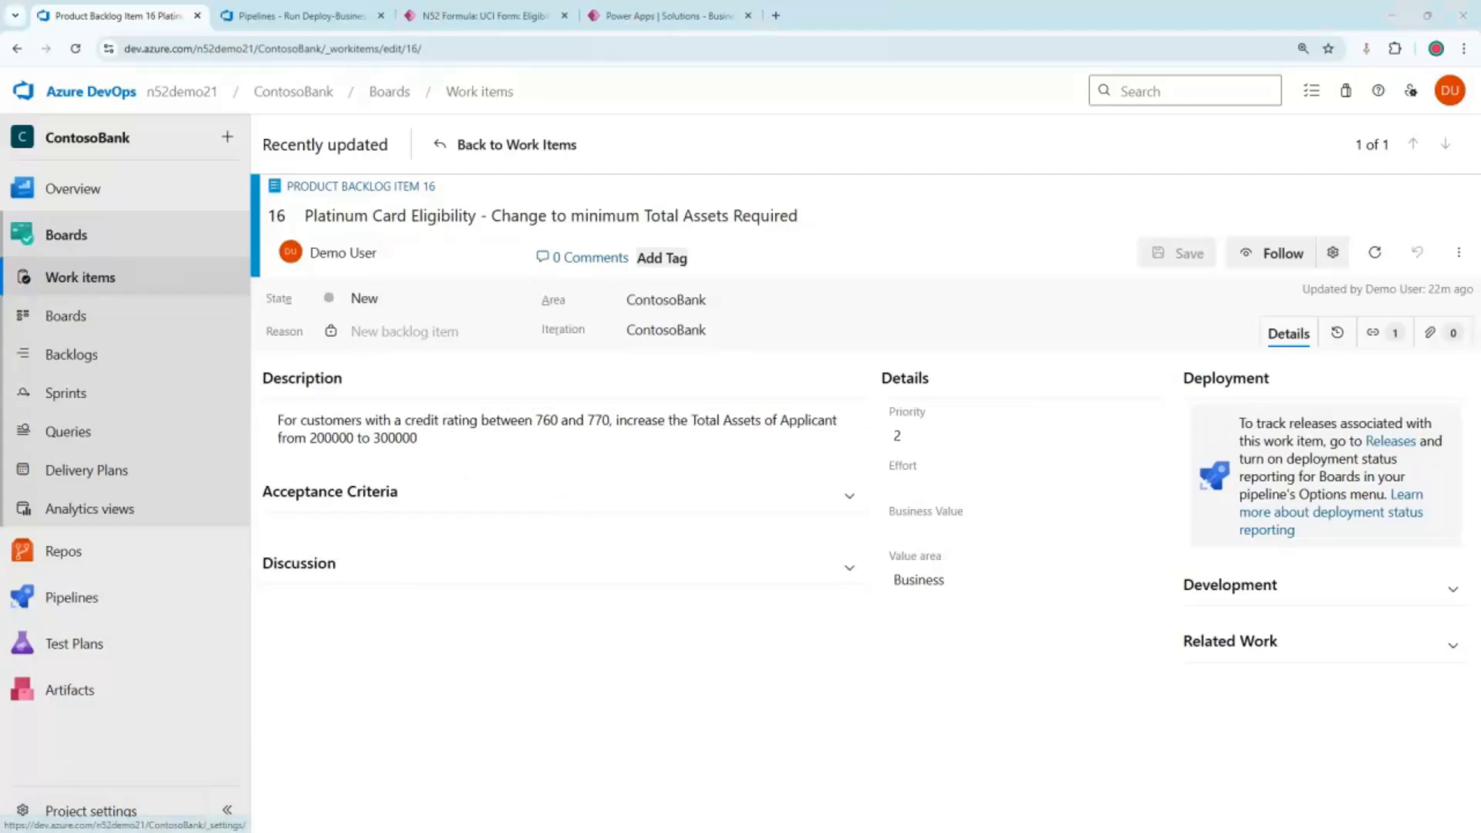
# In the Eligibility - Platinum Card formula, set row 14's Total Assets of Applicant condition to > 300000 and save.
pyautogui.click(718, 545)
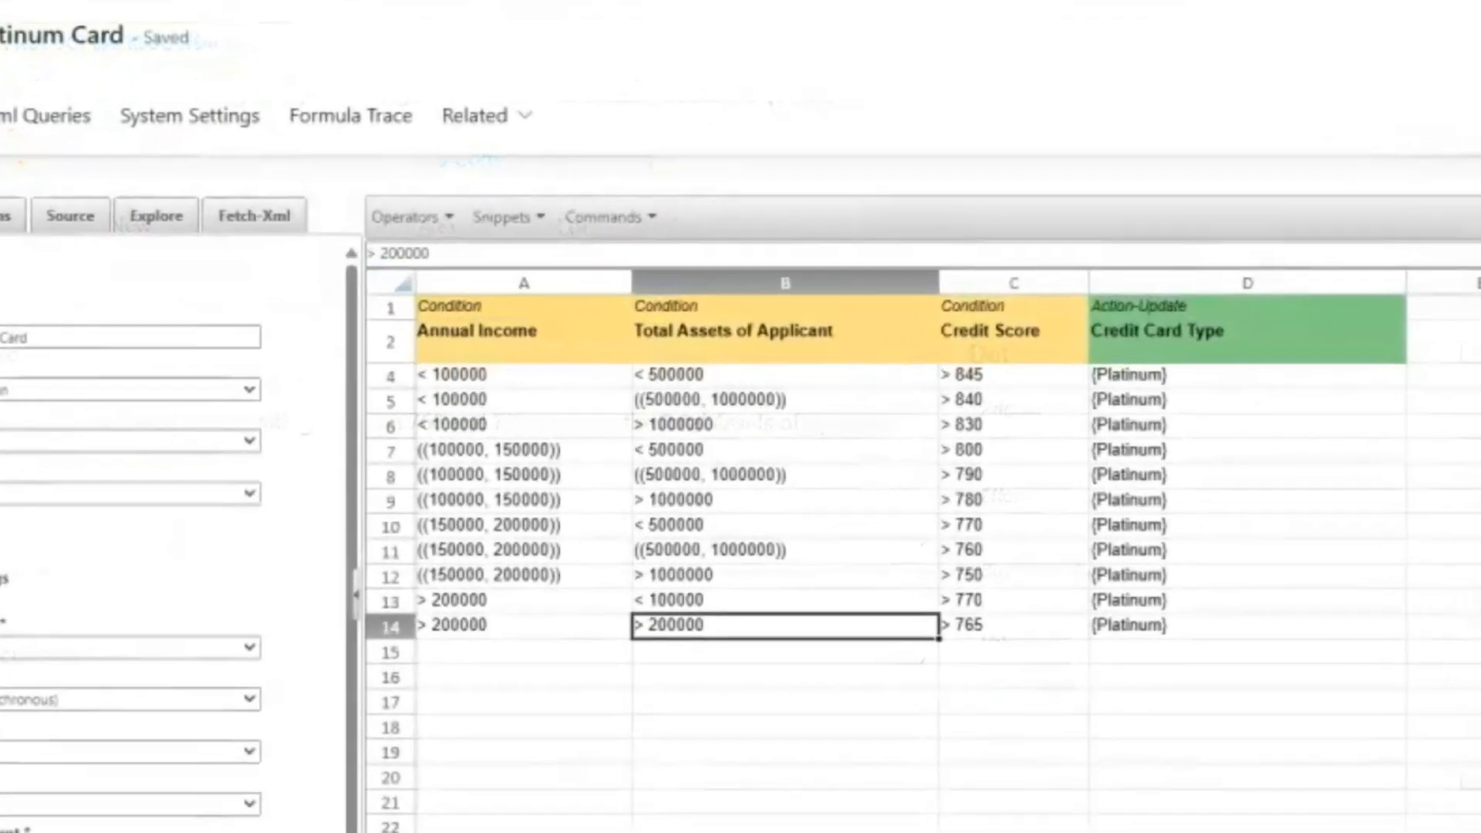
pyautogui.click(523, 316)
pyautogui.press('BackSpace')
pyautogui.write('3')
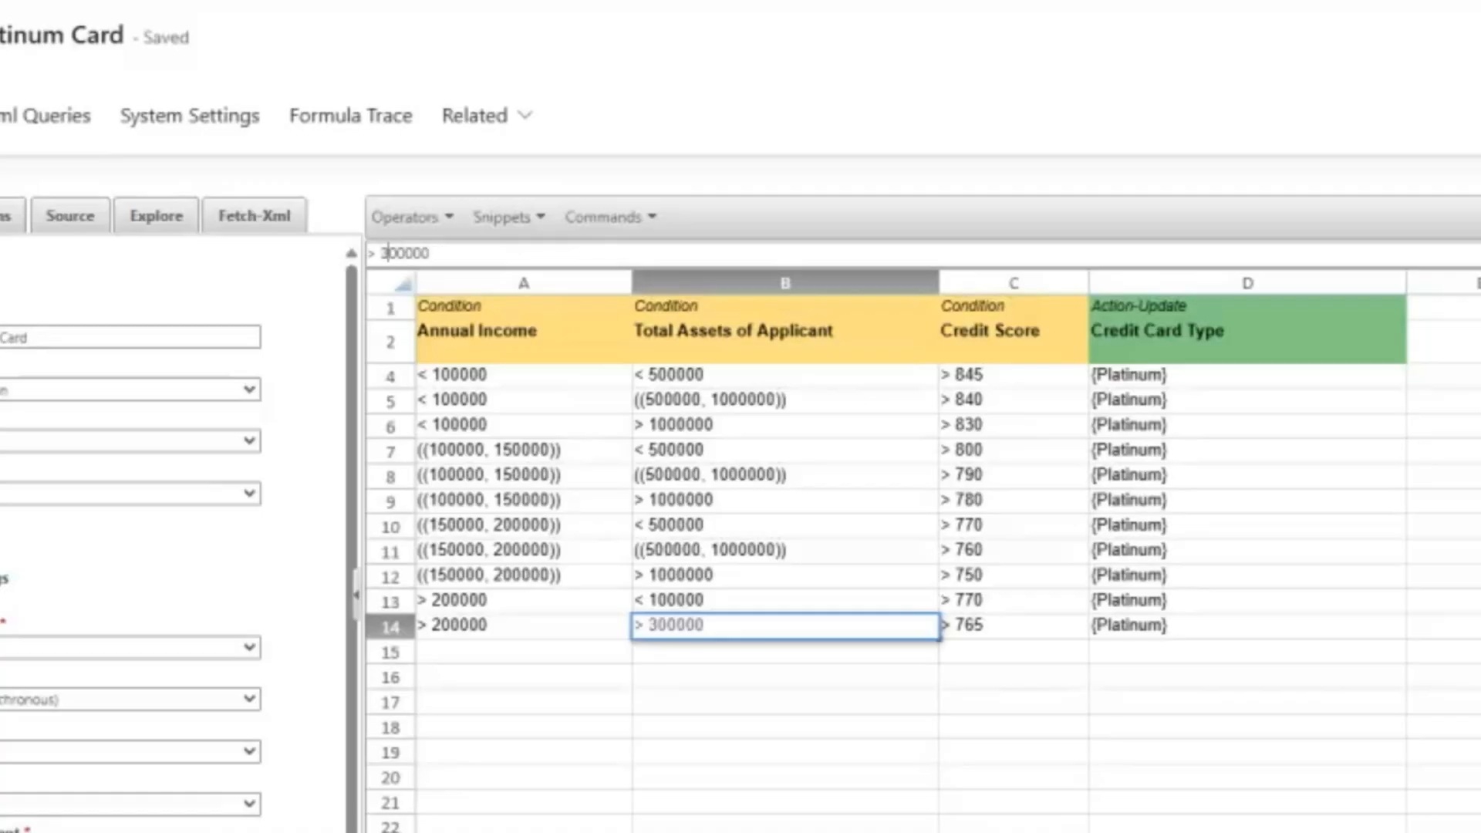
pyautogui.press('Return')
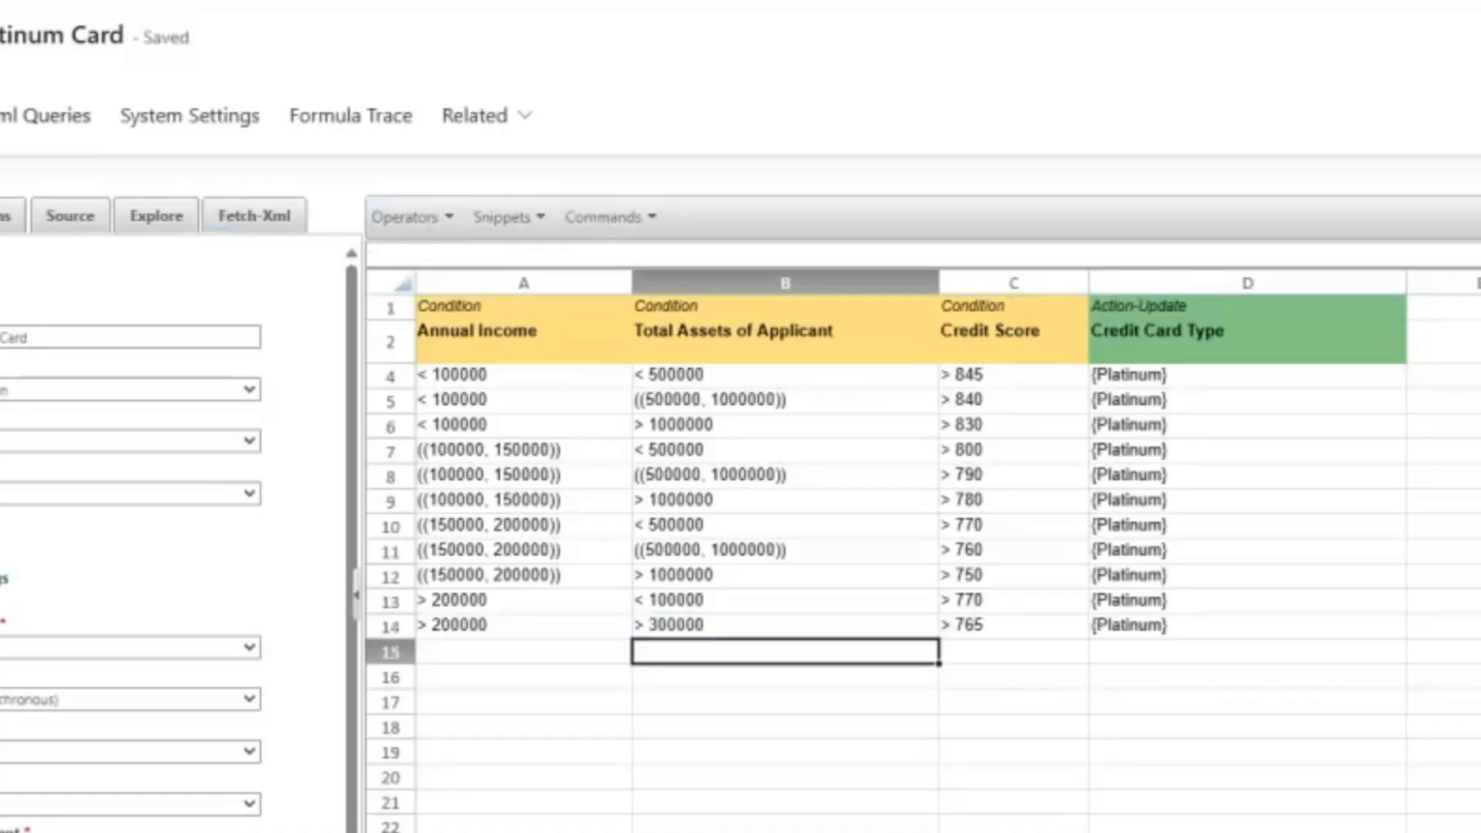
pyautogui.hotkey('ctrl', 's')
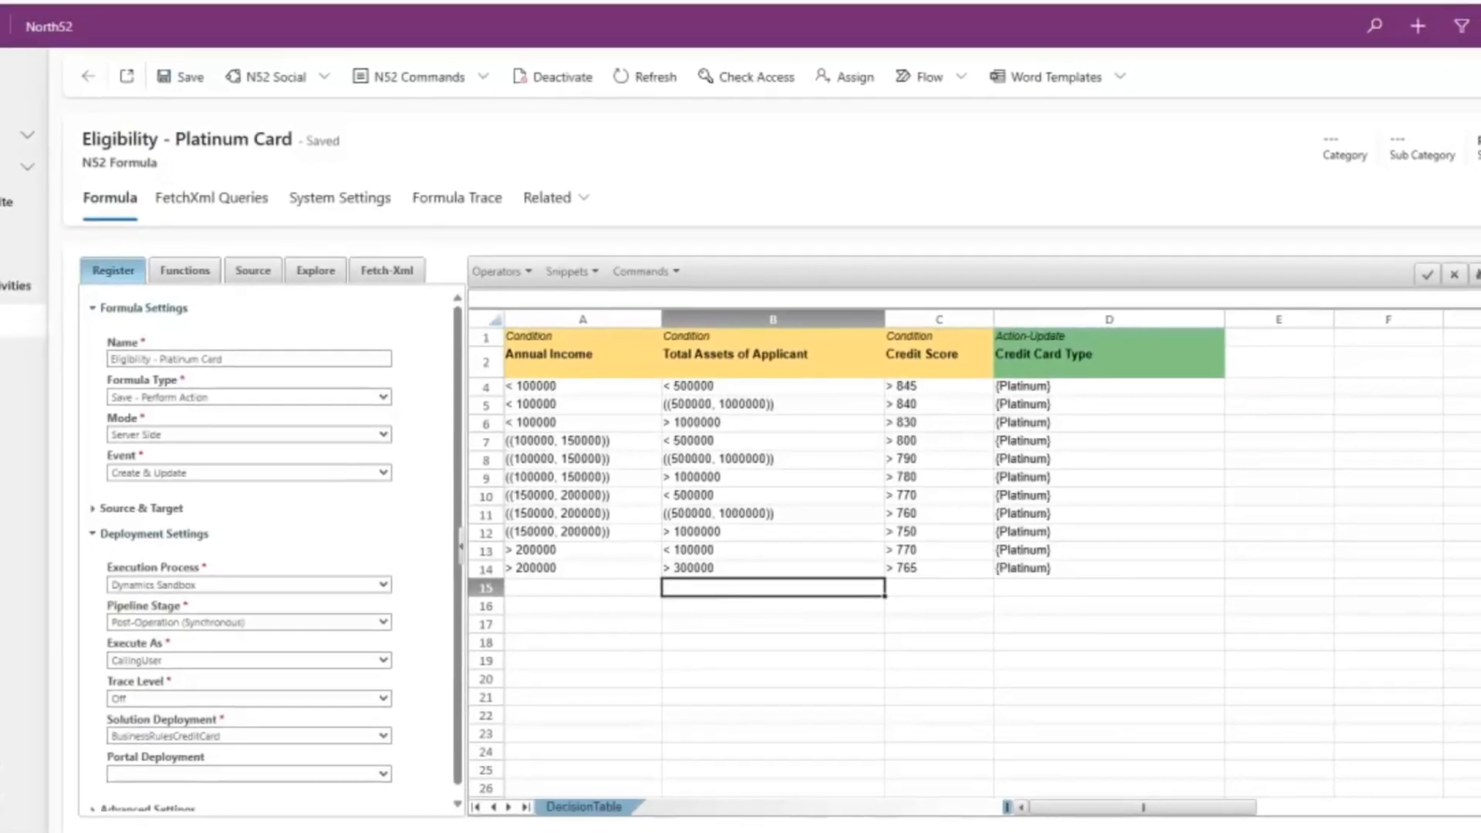
pyautogui.click(771, 596)
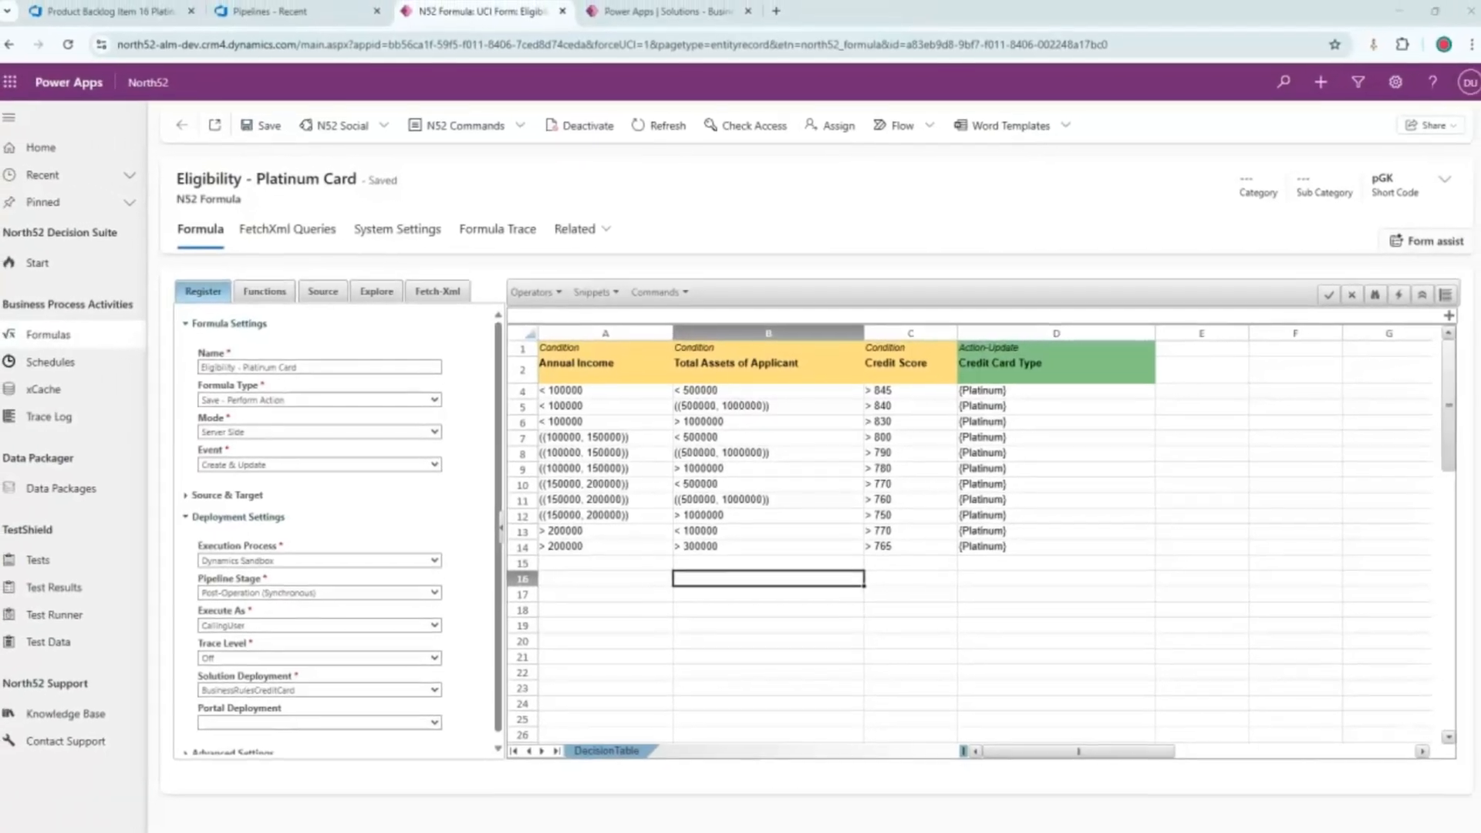
# Run the Dev-Export-Git-Sync-BusinessRulesCreditCard pipeline for work item 16 with commit message "Updated platinum card eligibility min total assets 300000".
pyautogui.click(263, 3)
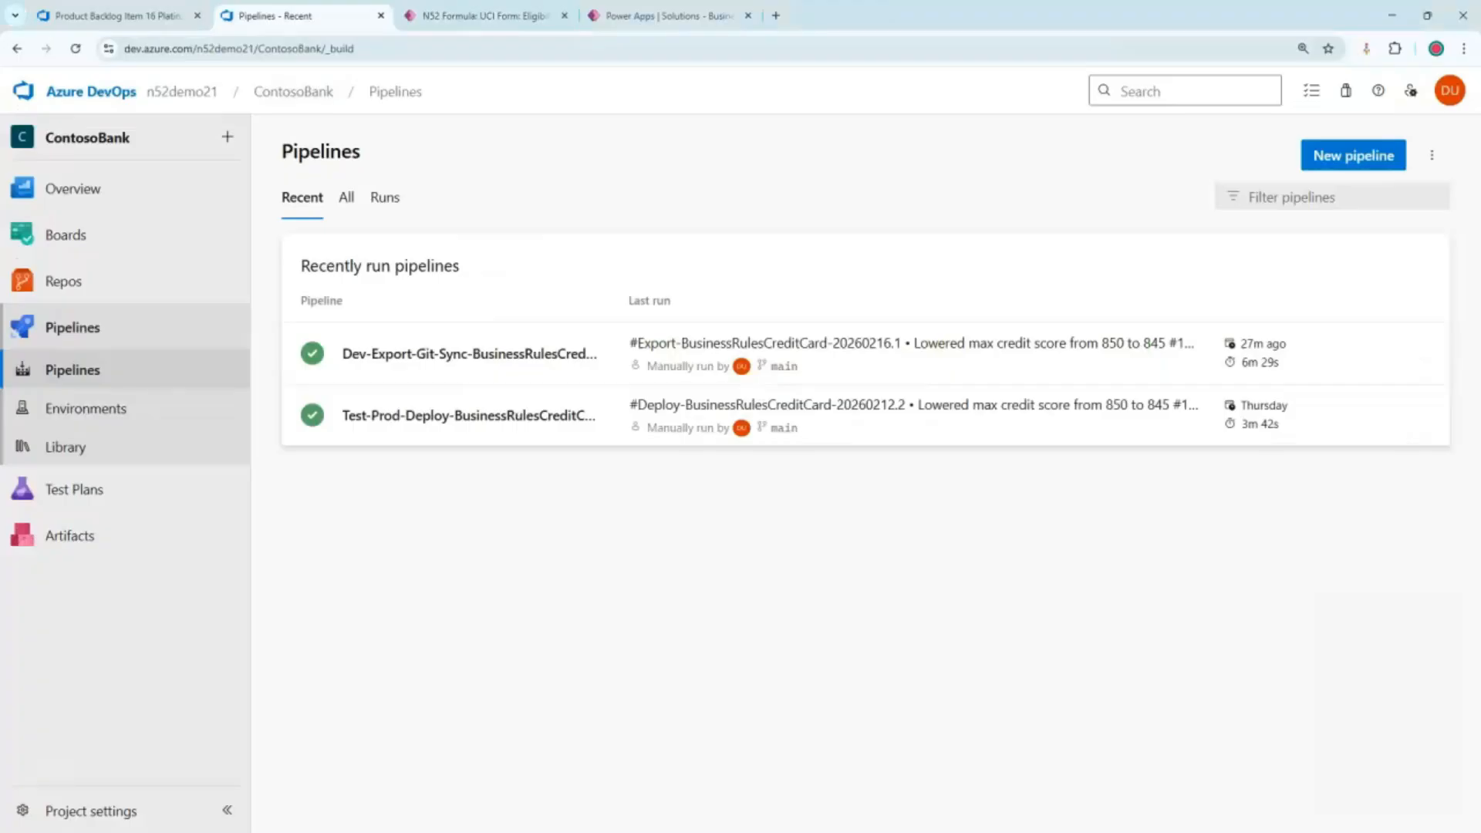
pyautogui.click(463, 353)
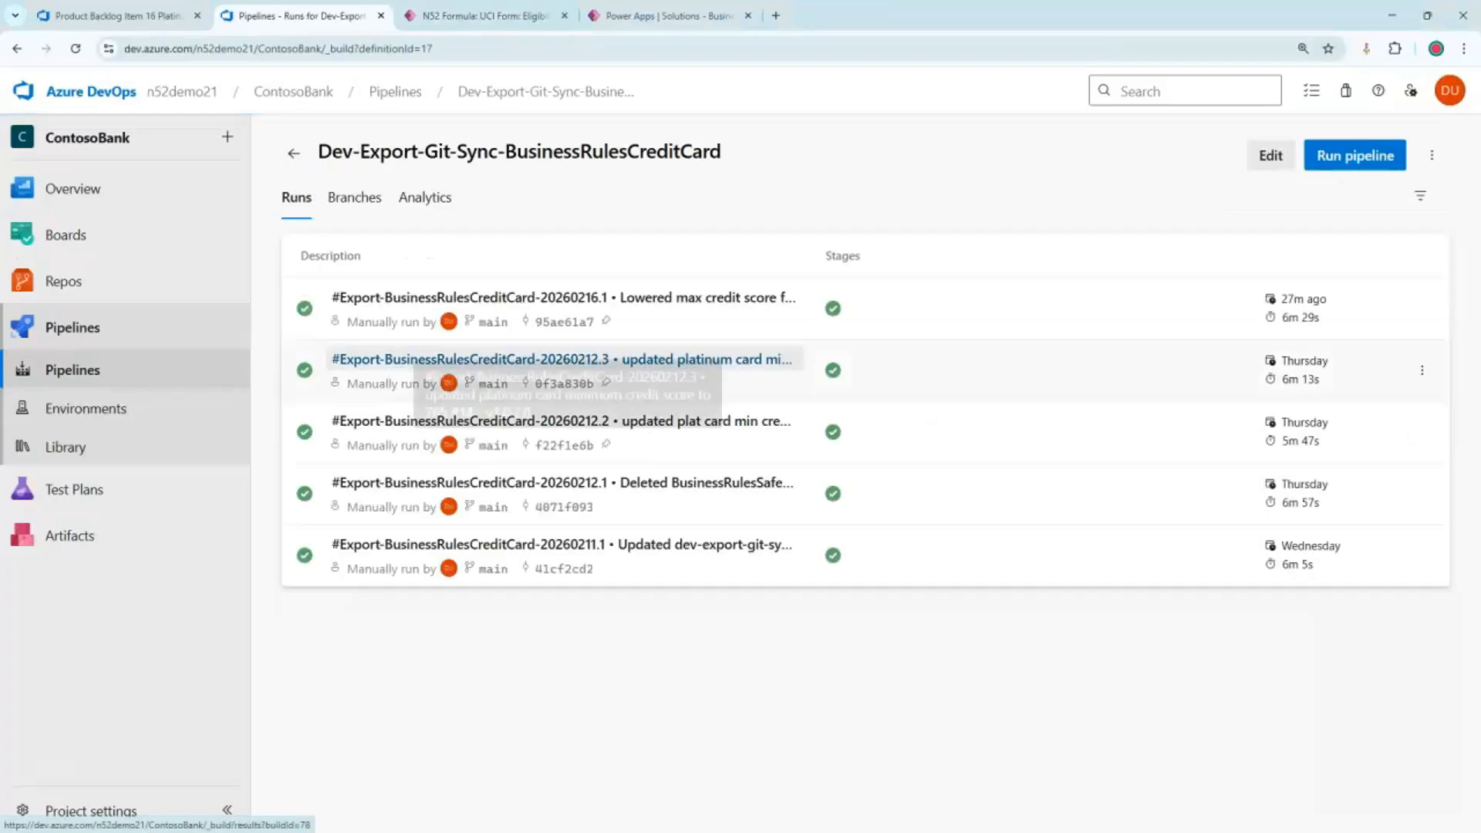
pyautogui.click(1356, 155)
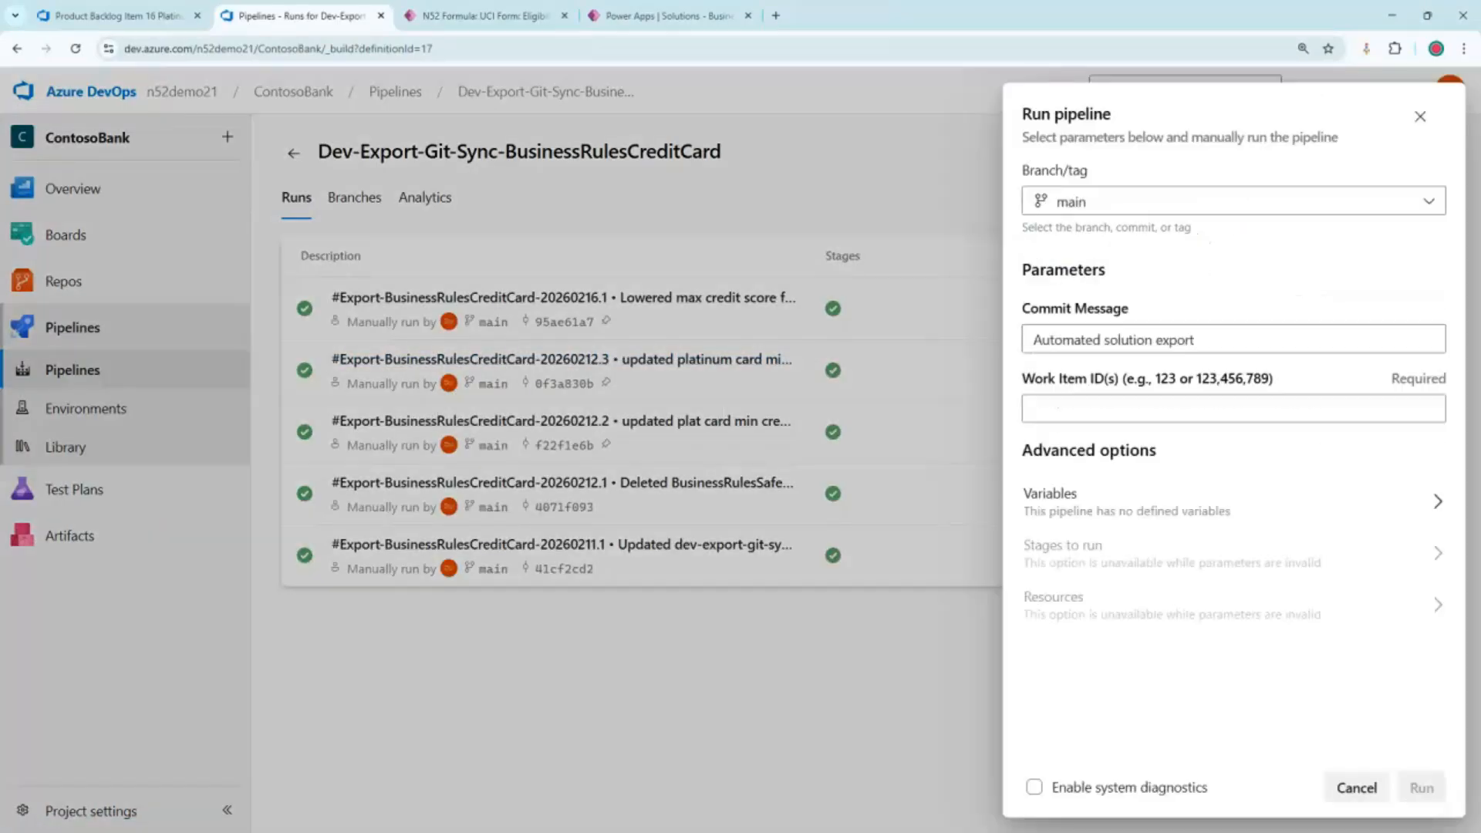
pyautogui.click(1059, 408)
pyautogui.write('16')
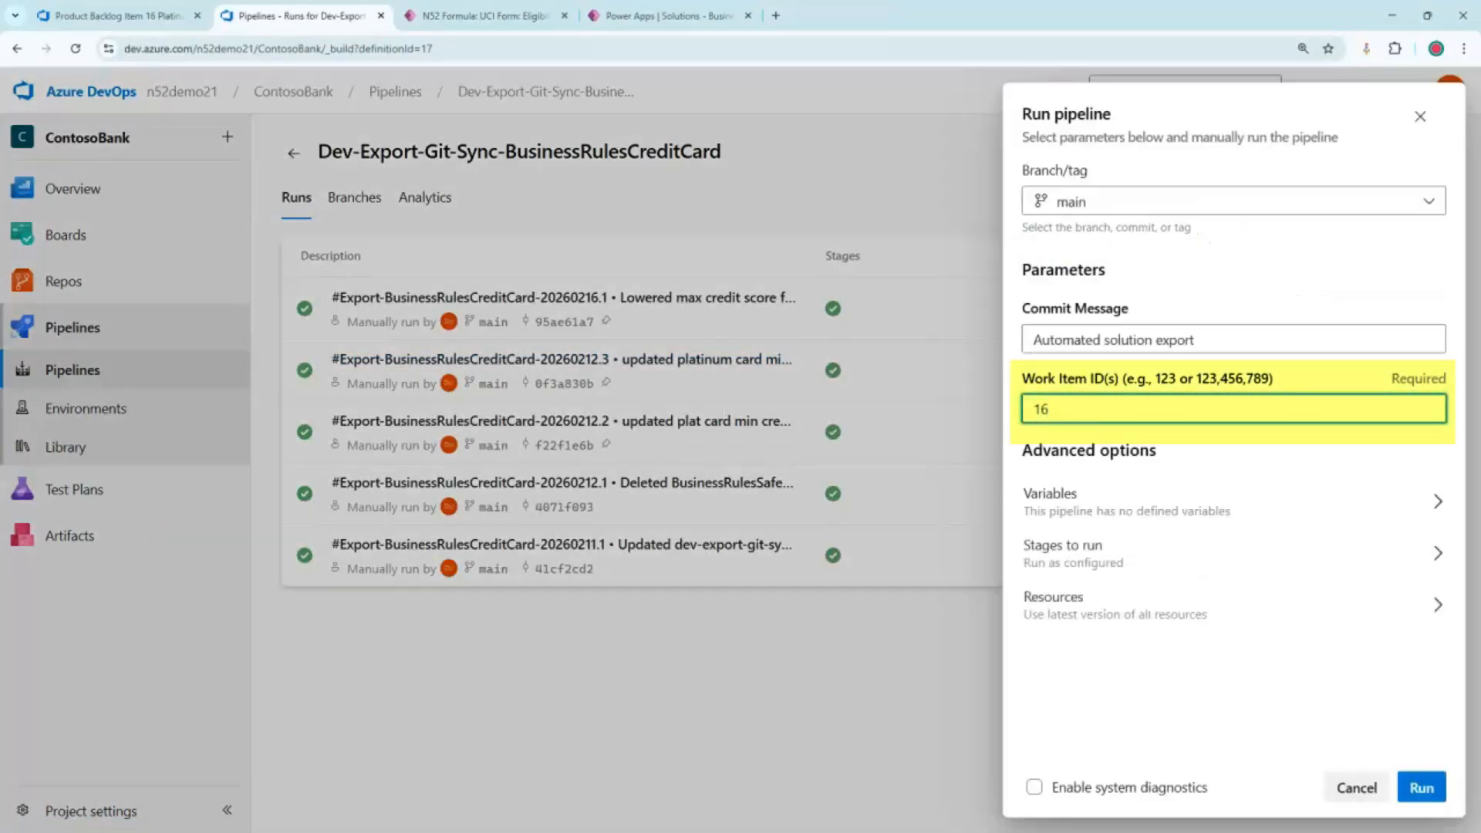
pyautogui.hotkey('shift', 'Tab')
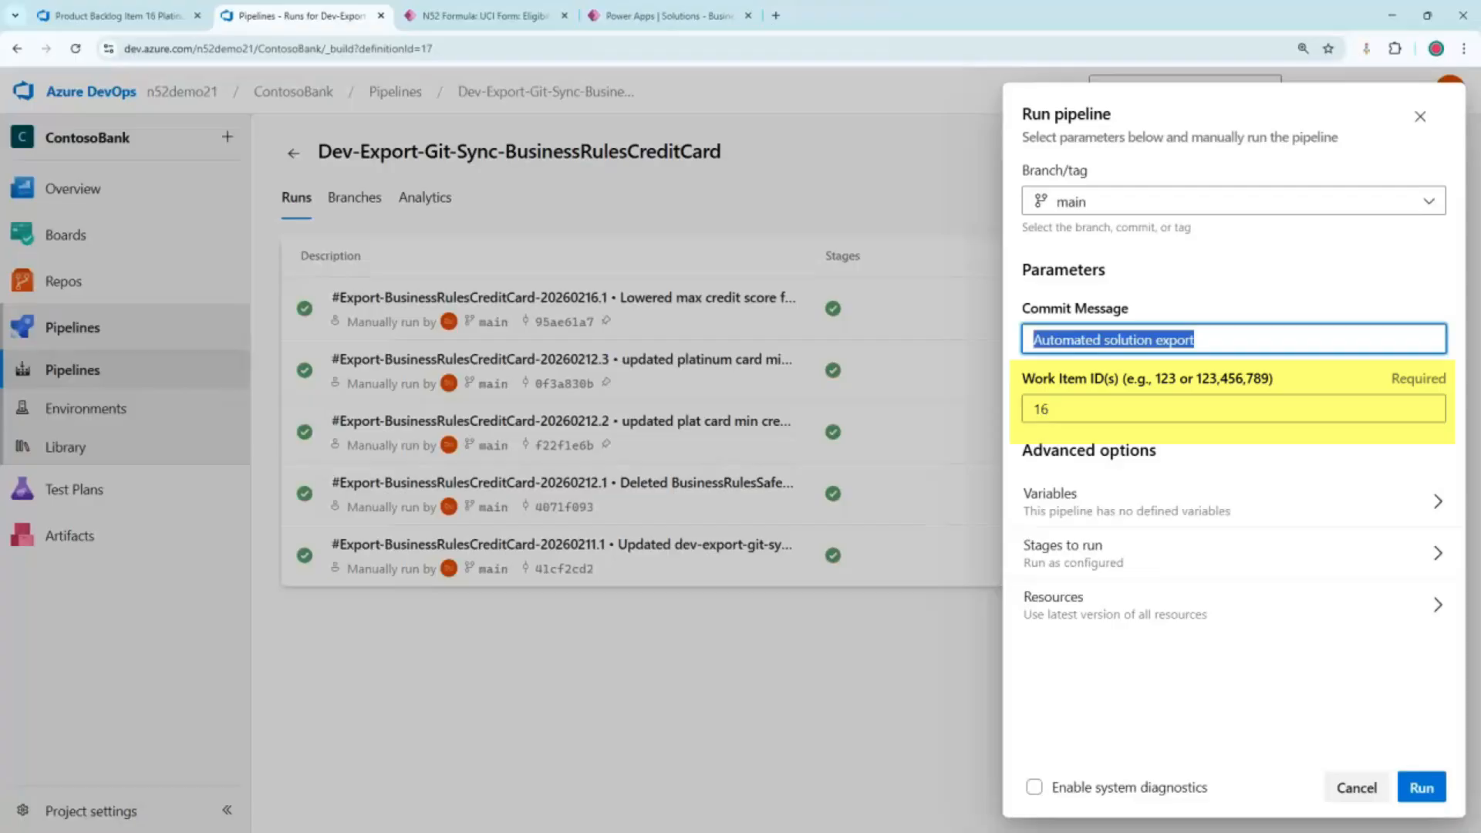
pyautogui.write('Updated platinum card eligibility min total assets 300000')
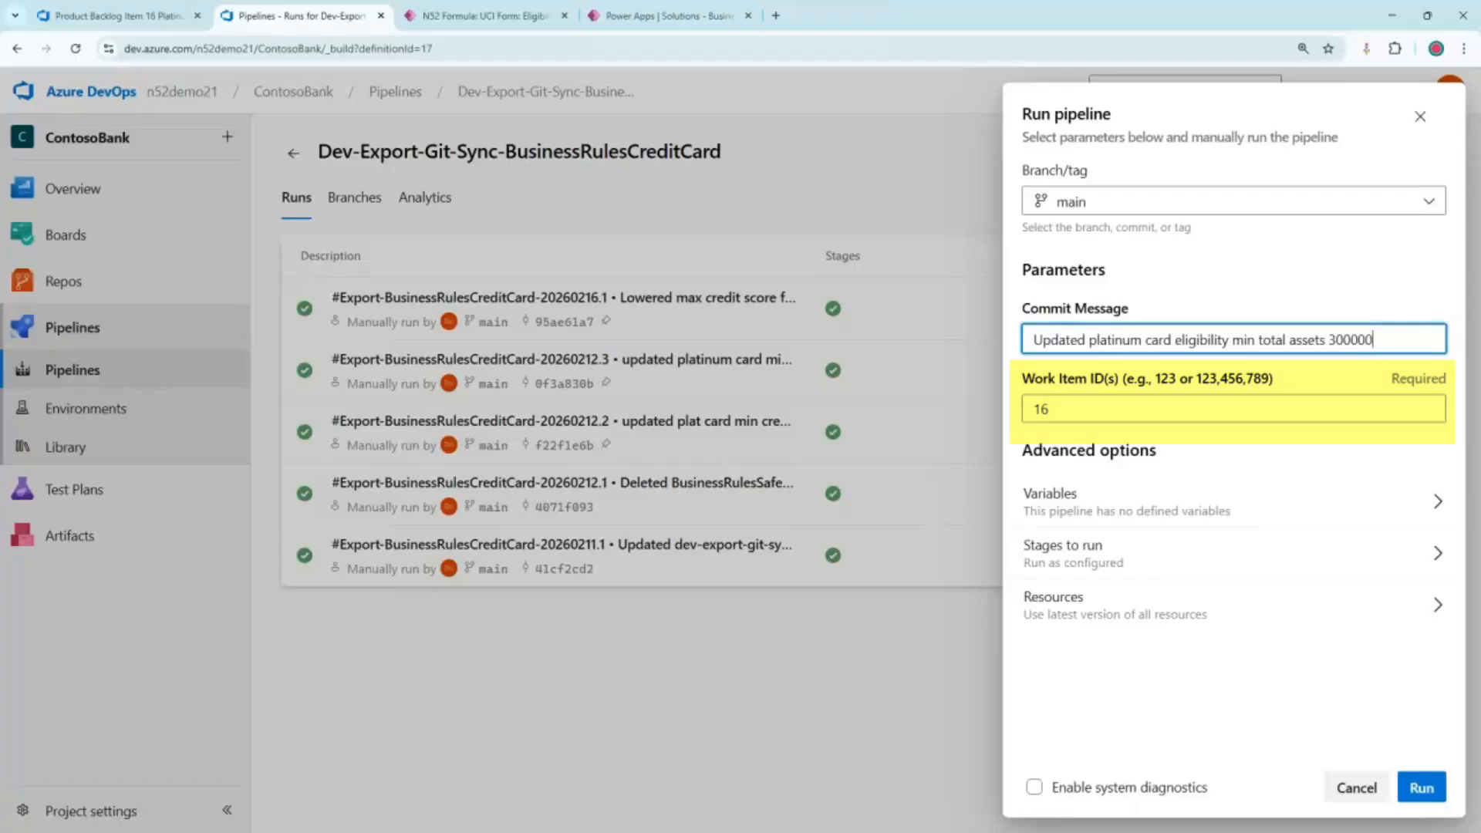
pyautogui.click(1422, 788)
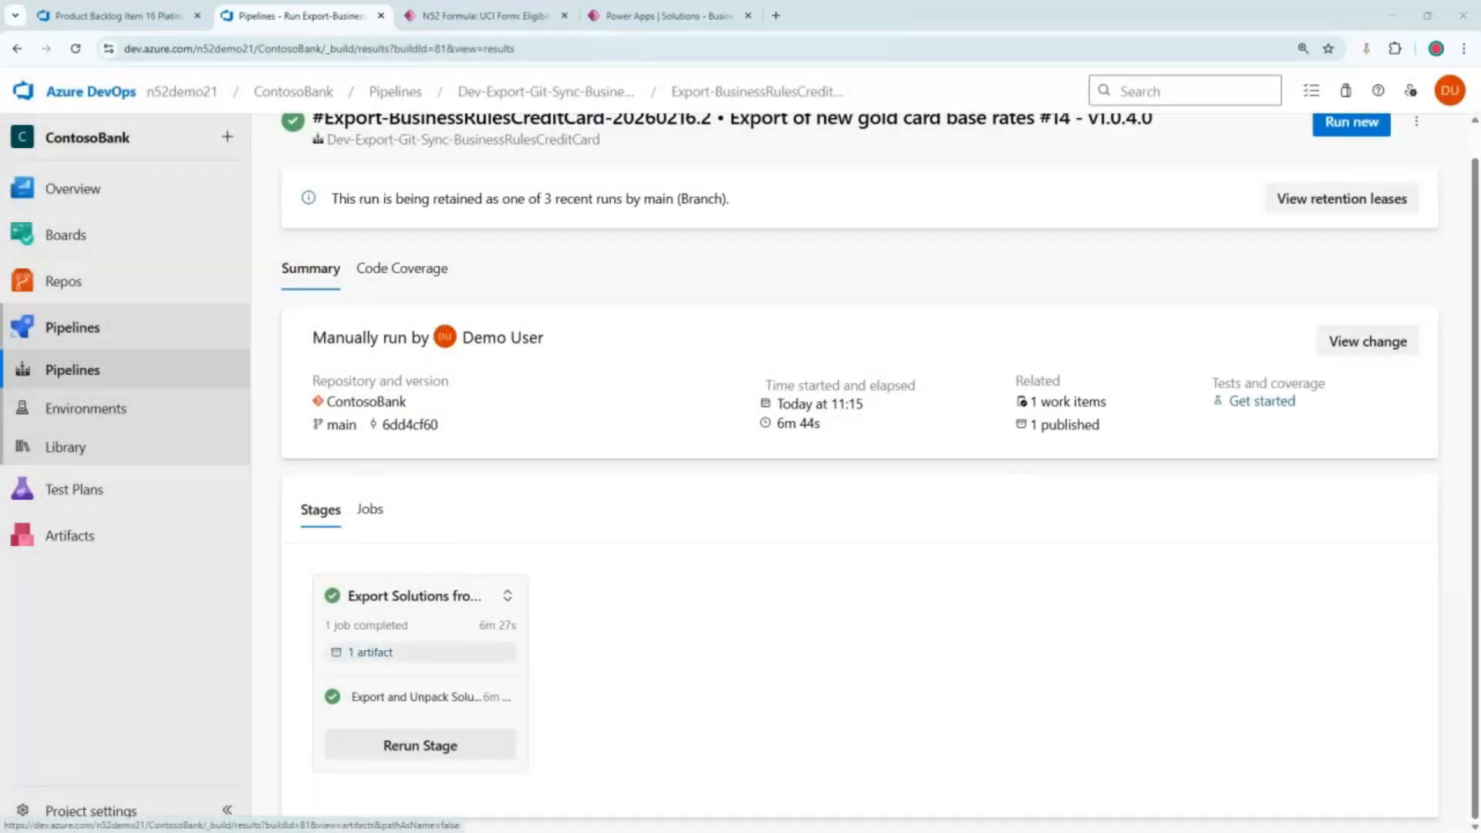
# Inspect the Export and Unpack Solutions job's tasks and the Managed and Unmanaged archive folders in the platinum card commit.
pyautogui.click(417, 697)
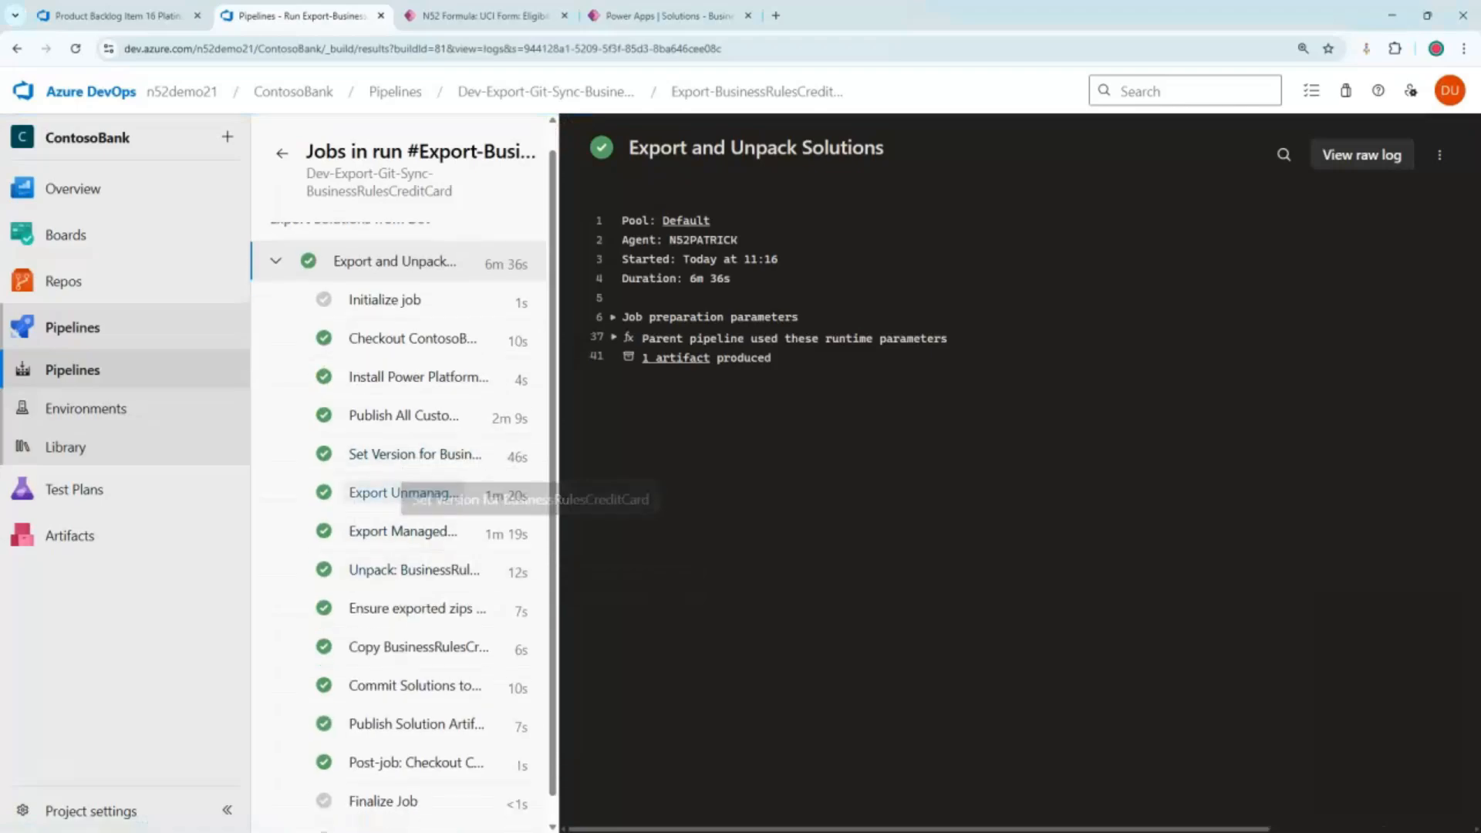
pyautogui.scroll(-1, 405, 492)
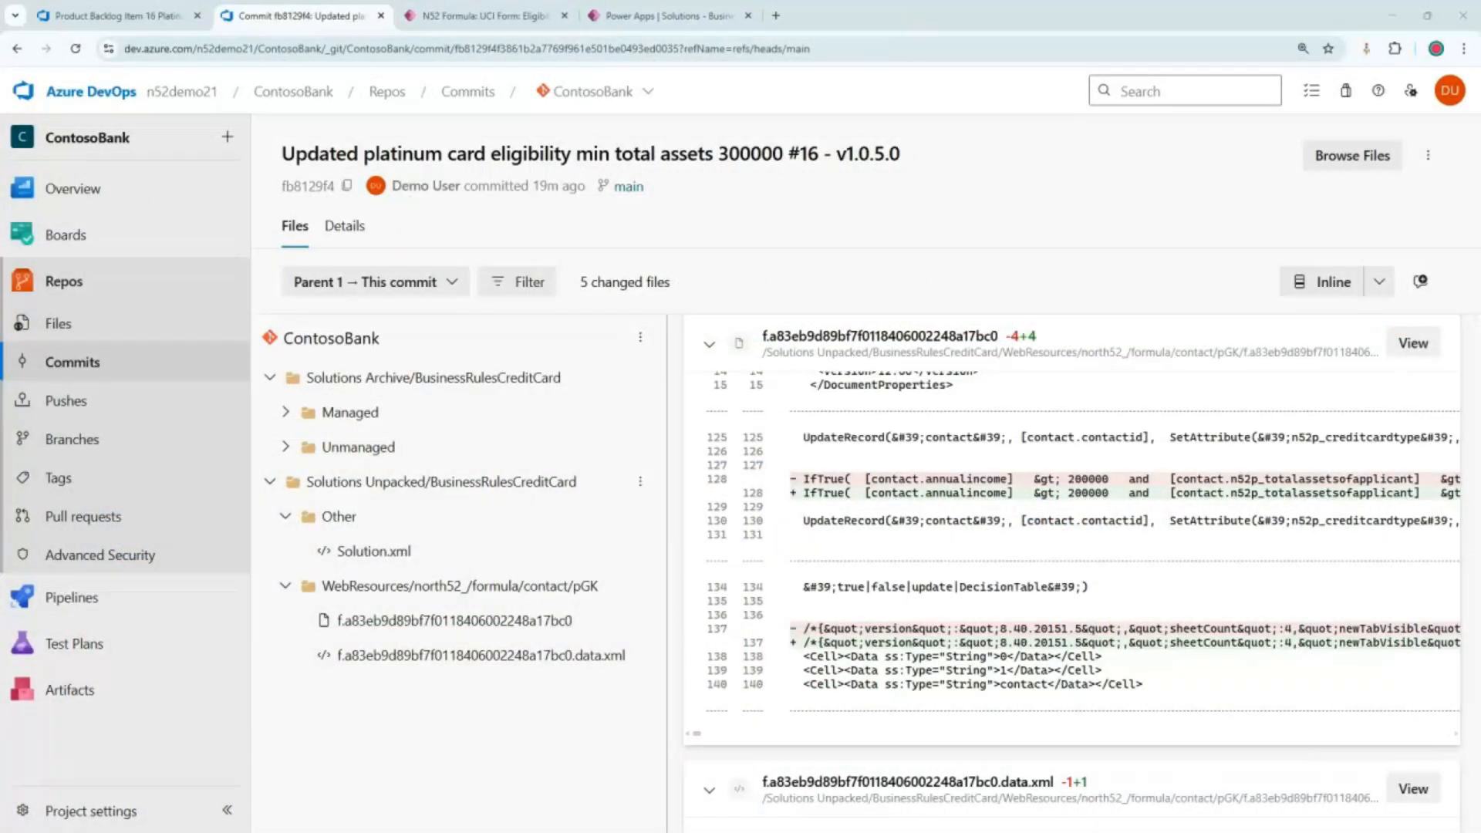
pyautogui.click(285, 412)
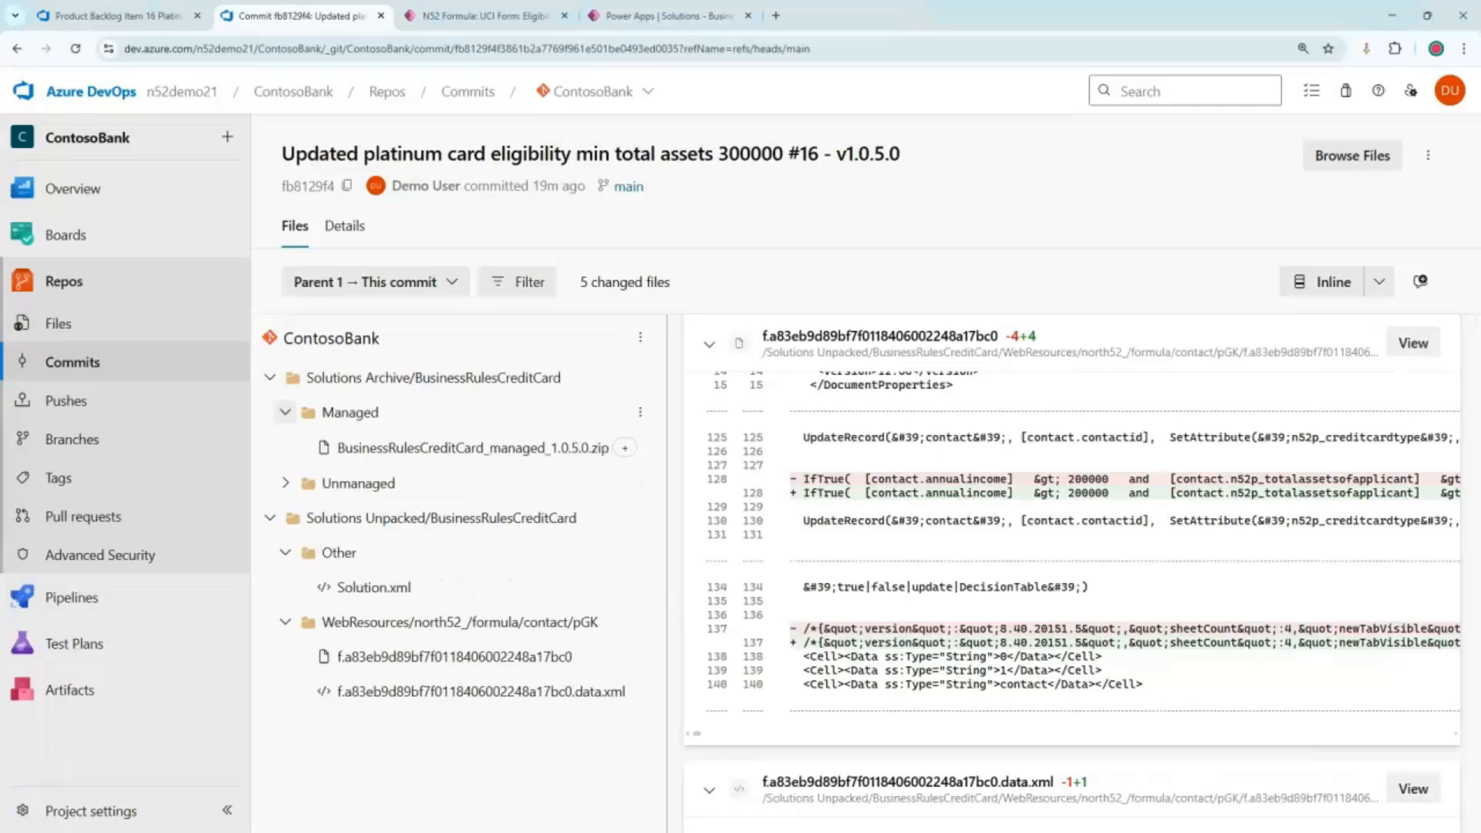
pyautogui.click(285, 483)
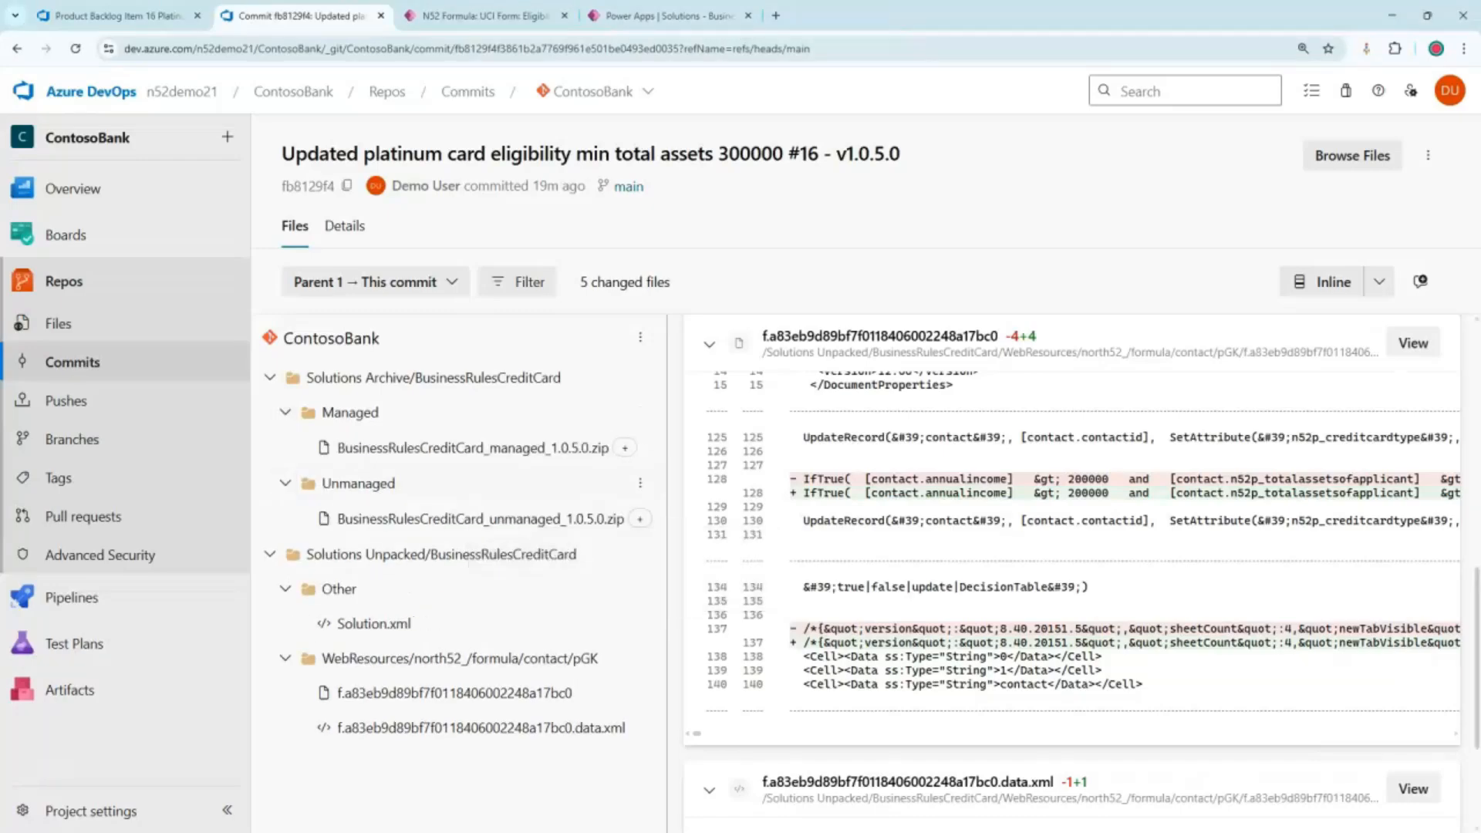
# Review the commit's details and open its linked work item 16.
pyautogui.click(345, 225)
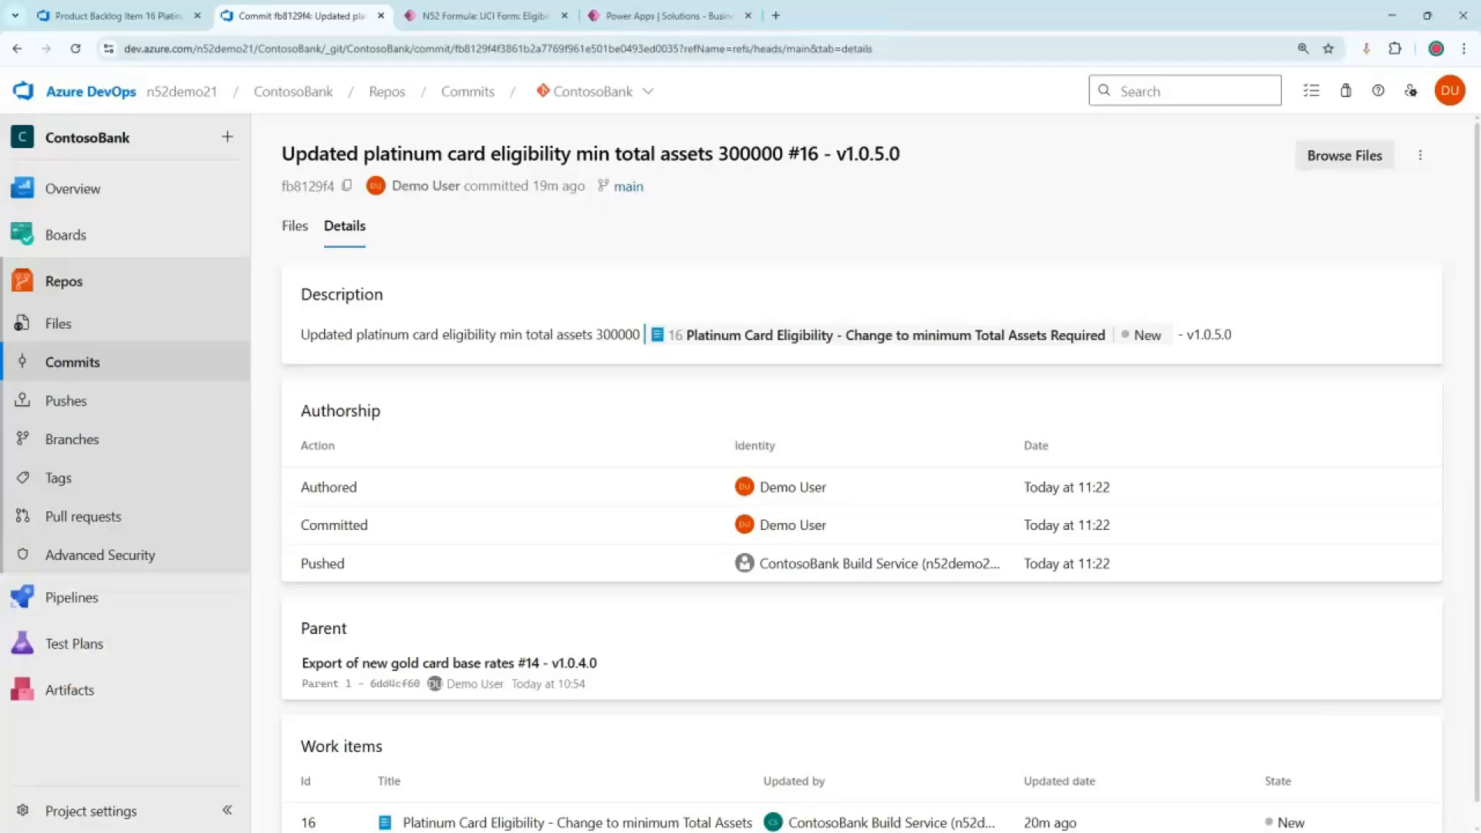
pyautogui.scroll(-1, 880, 478)
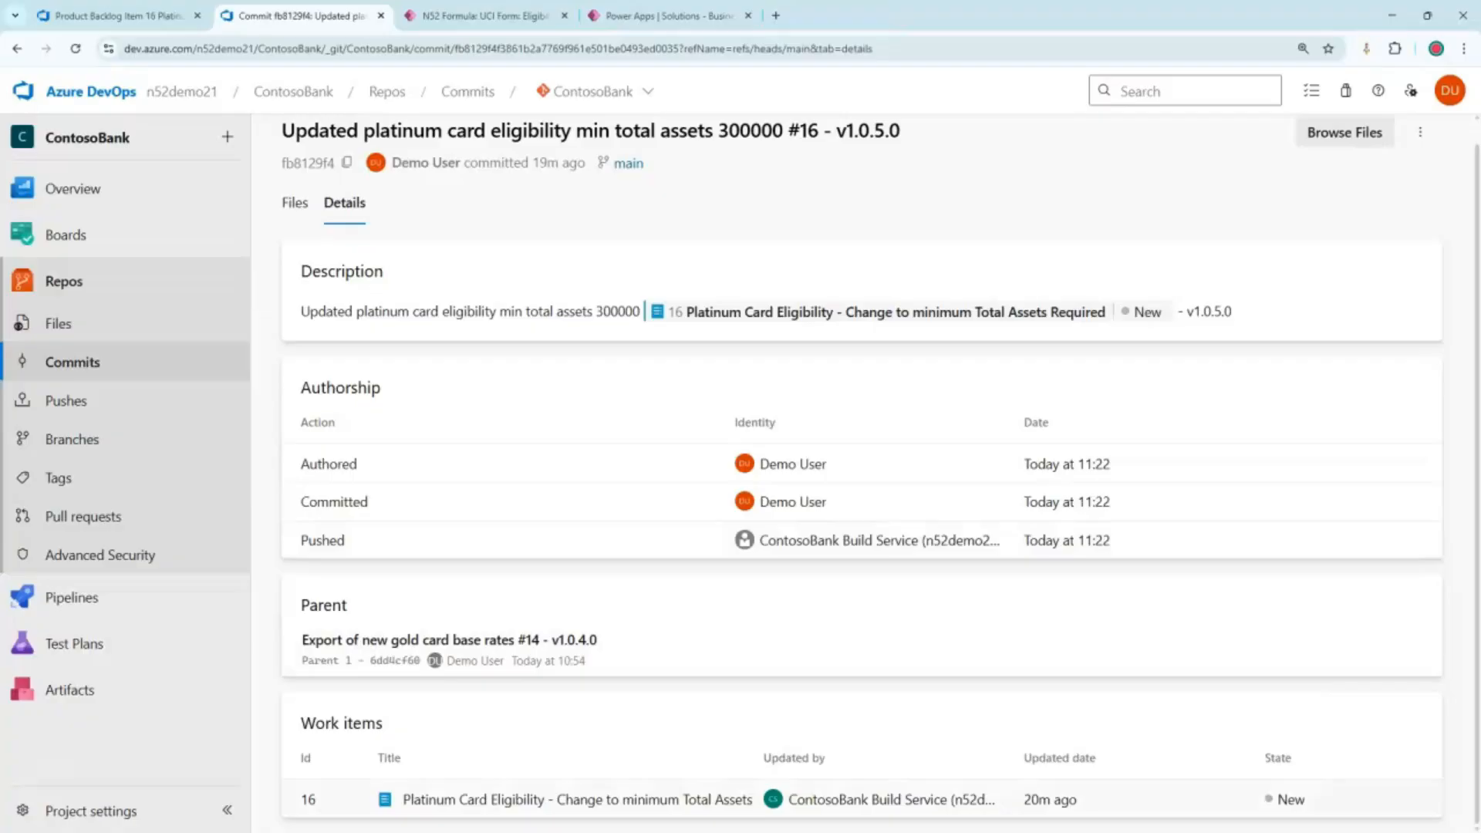
pyautogui.click(577, 800)
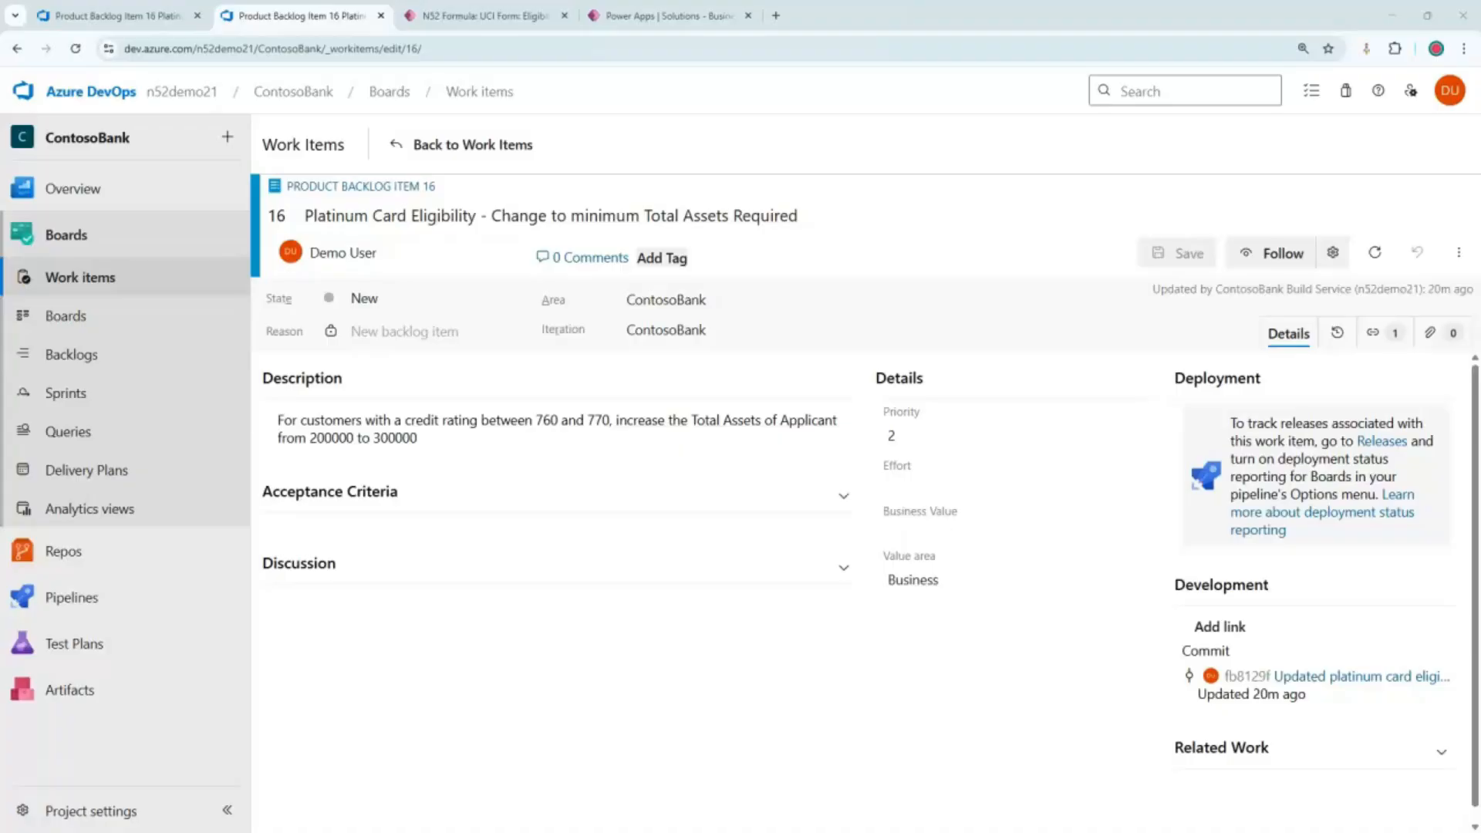
# Run the Test-Prod-Deploy-BusinessRulesCreditCard pipeline from main with Deploy to Test enabled and the latest solution version.
pyautogui.click(71, 597)
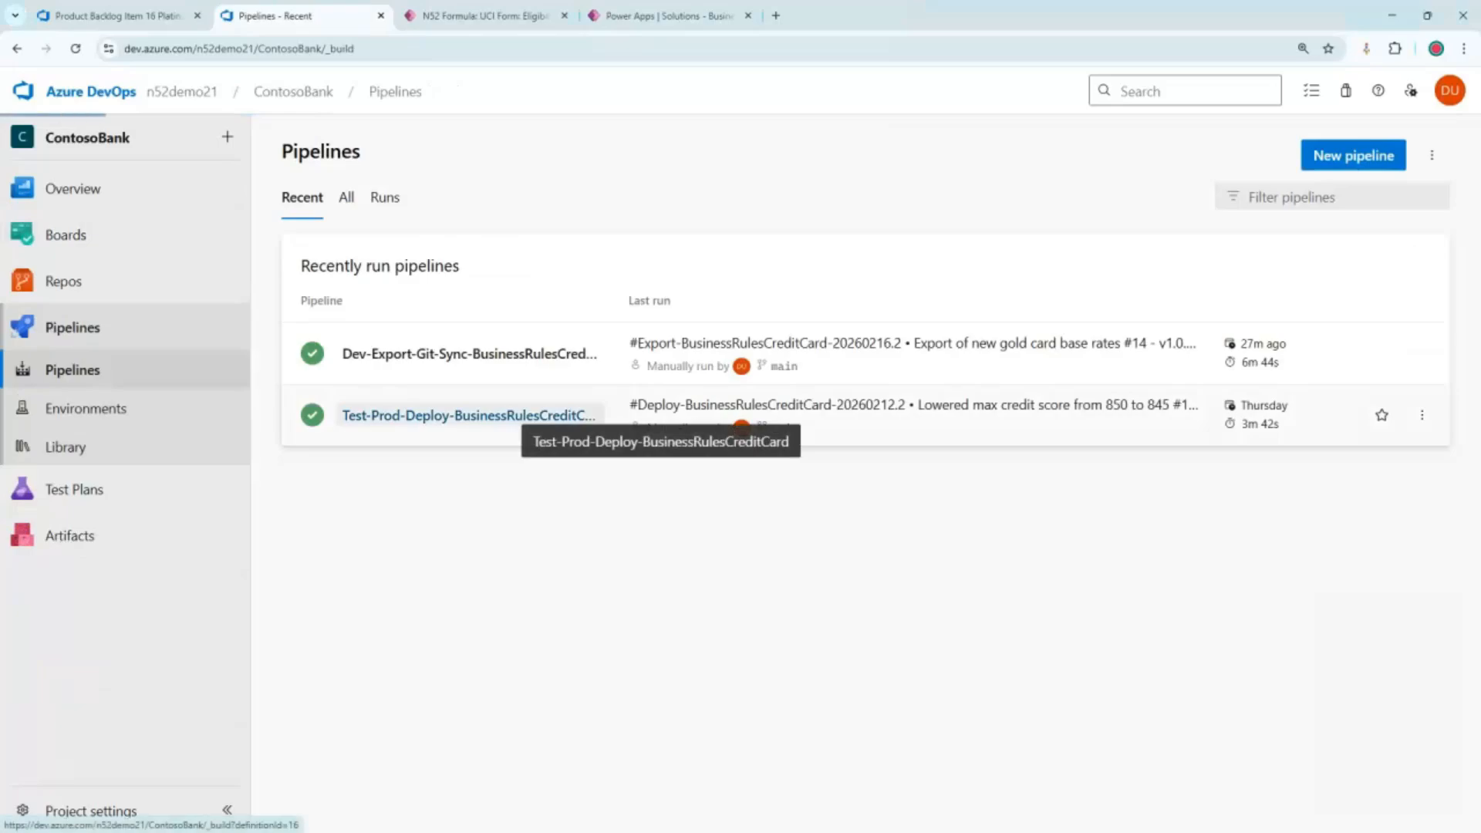
pyautogui.click(525, 415)
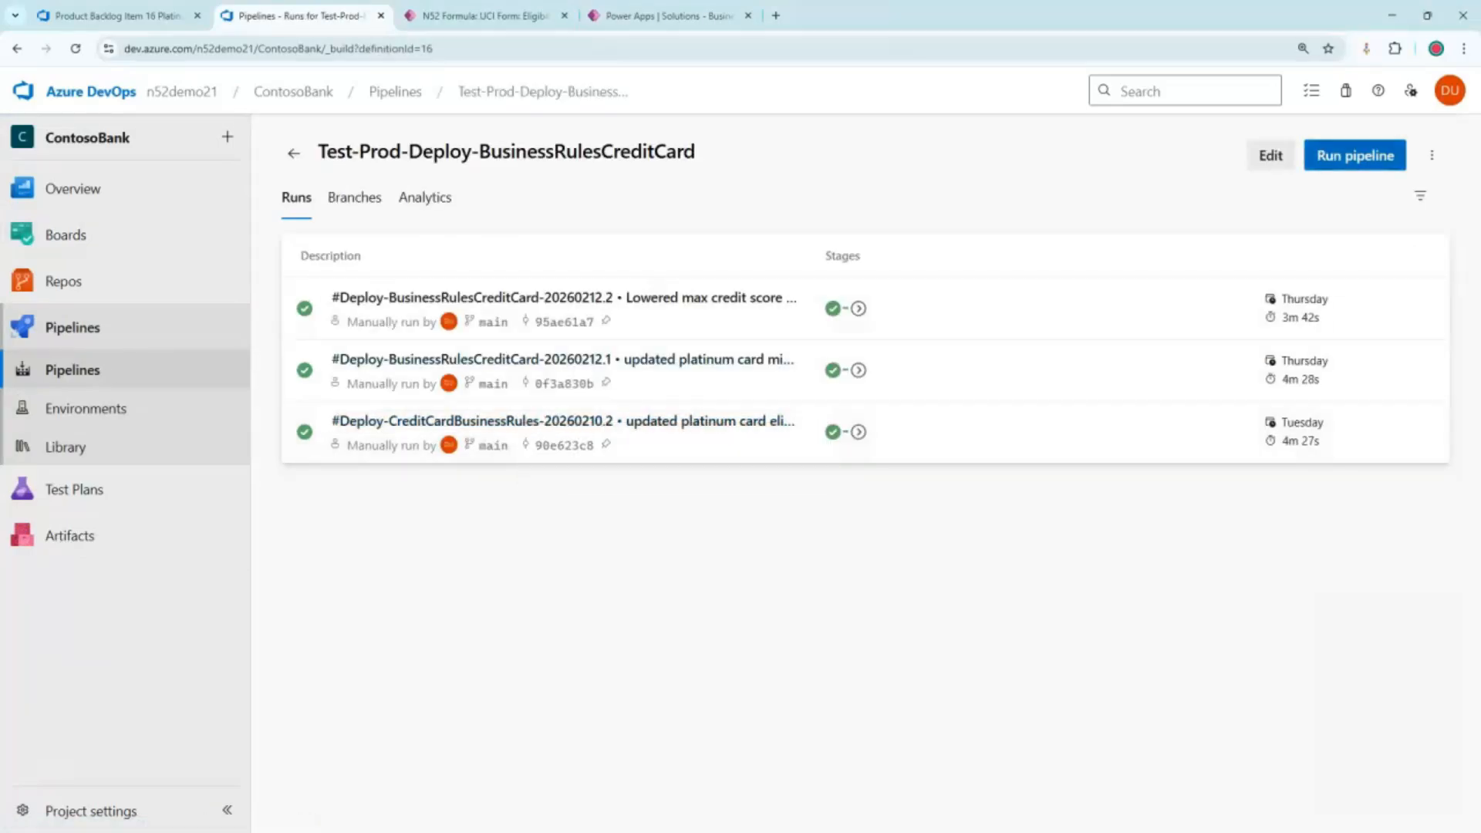
pyautogui.click(1356, 156)
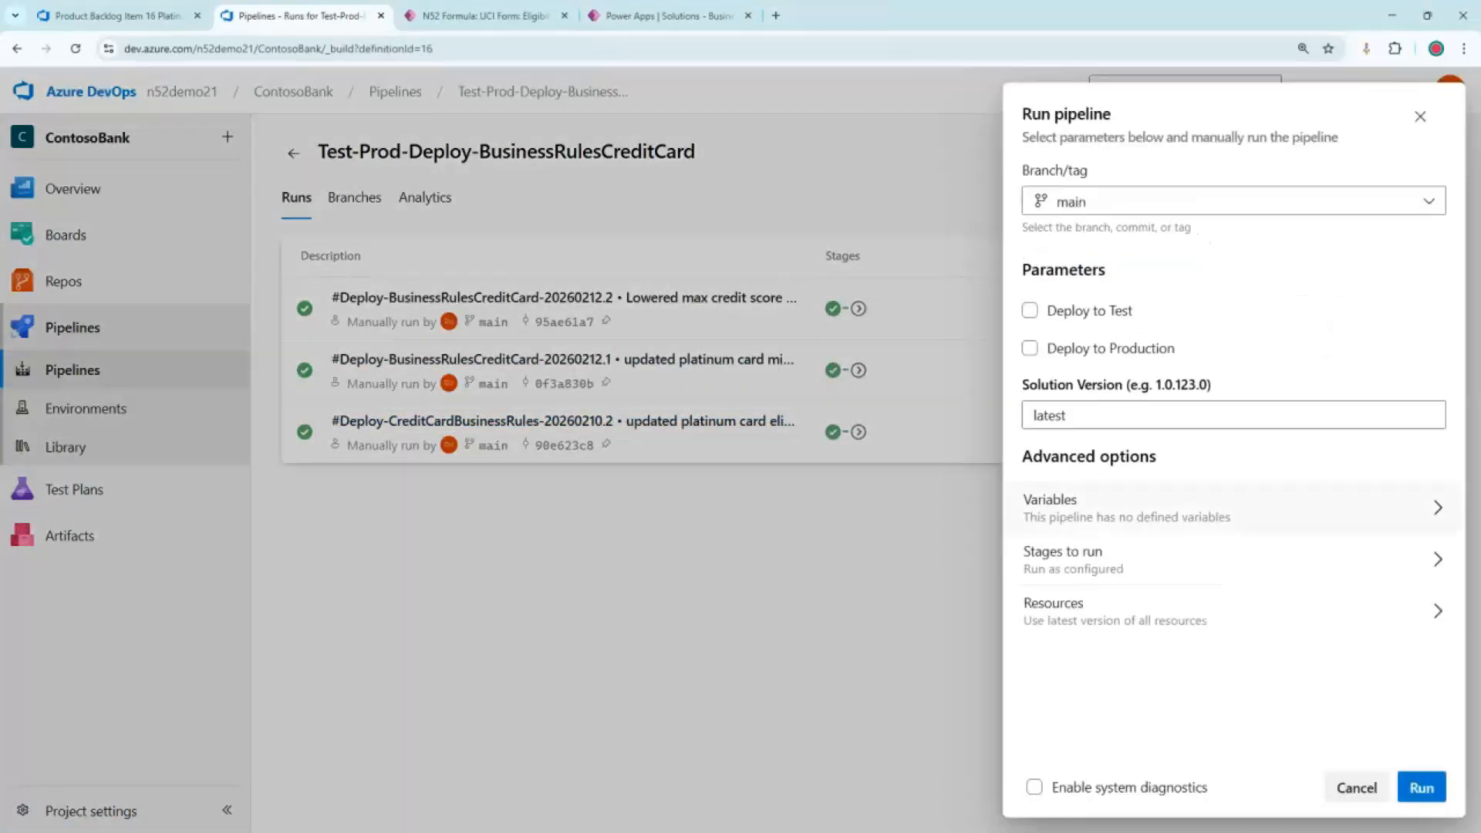
pyautogui.click(1030, 311)
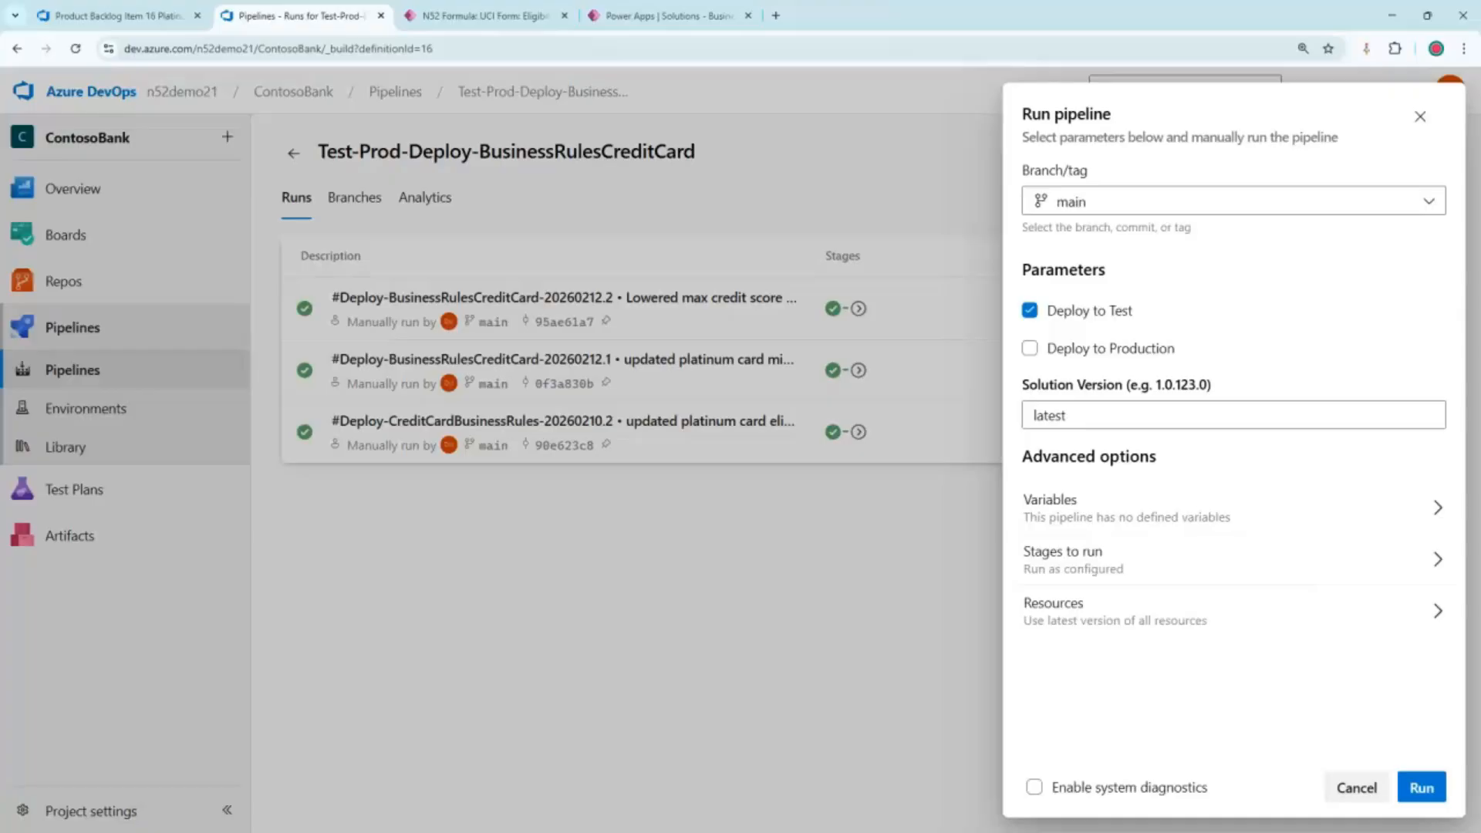
pyautogui.click(1422, 787)
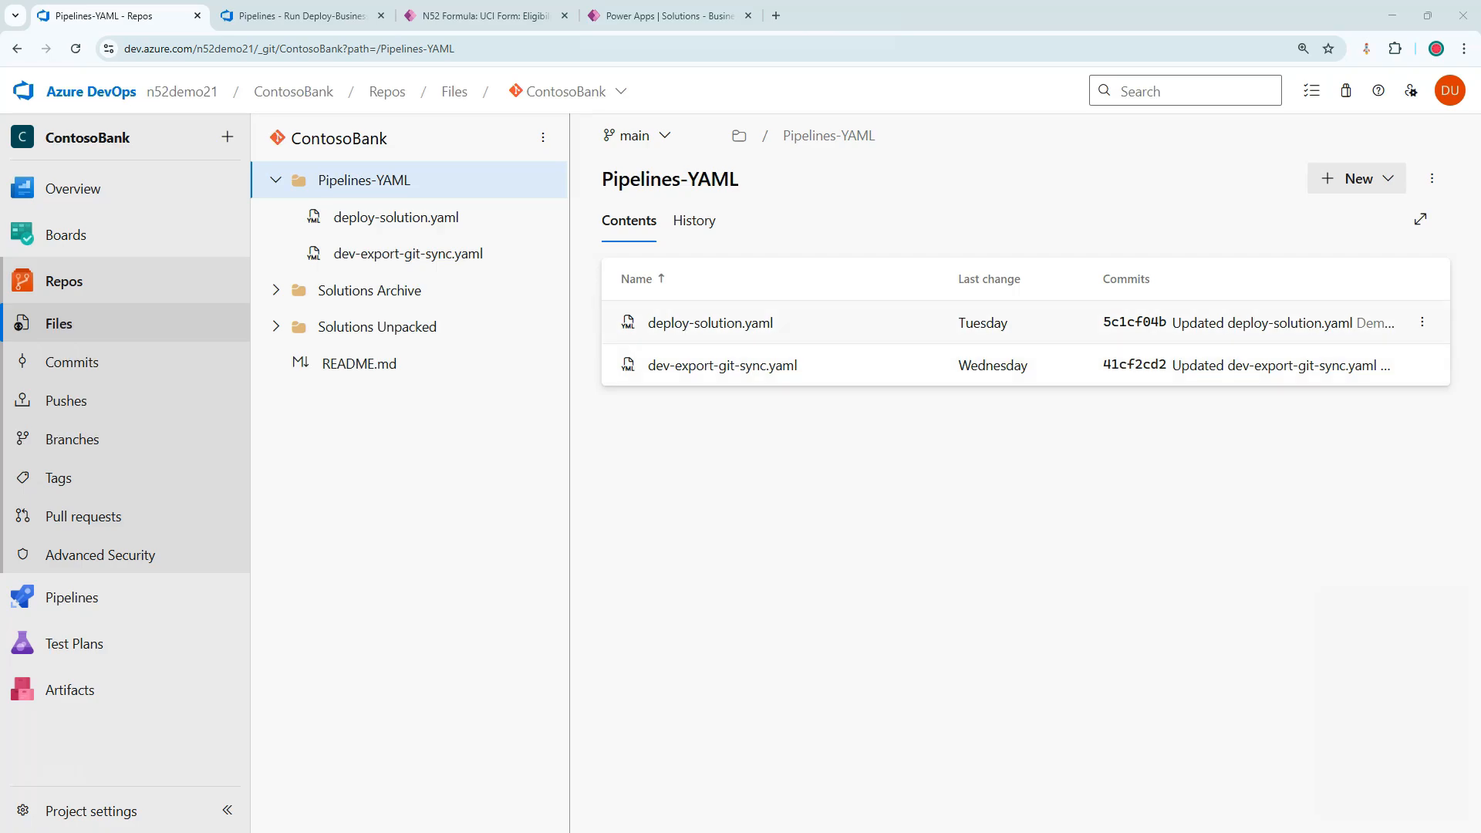
# Examine the Managed and Unmanaged solution versions of BusinessRulesCreditCard in the repository's Solutions Archive folder.
pyautogui.click(275, 180)
pyautogui.click(275, 217)
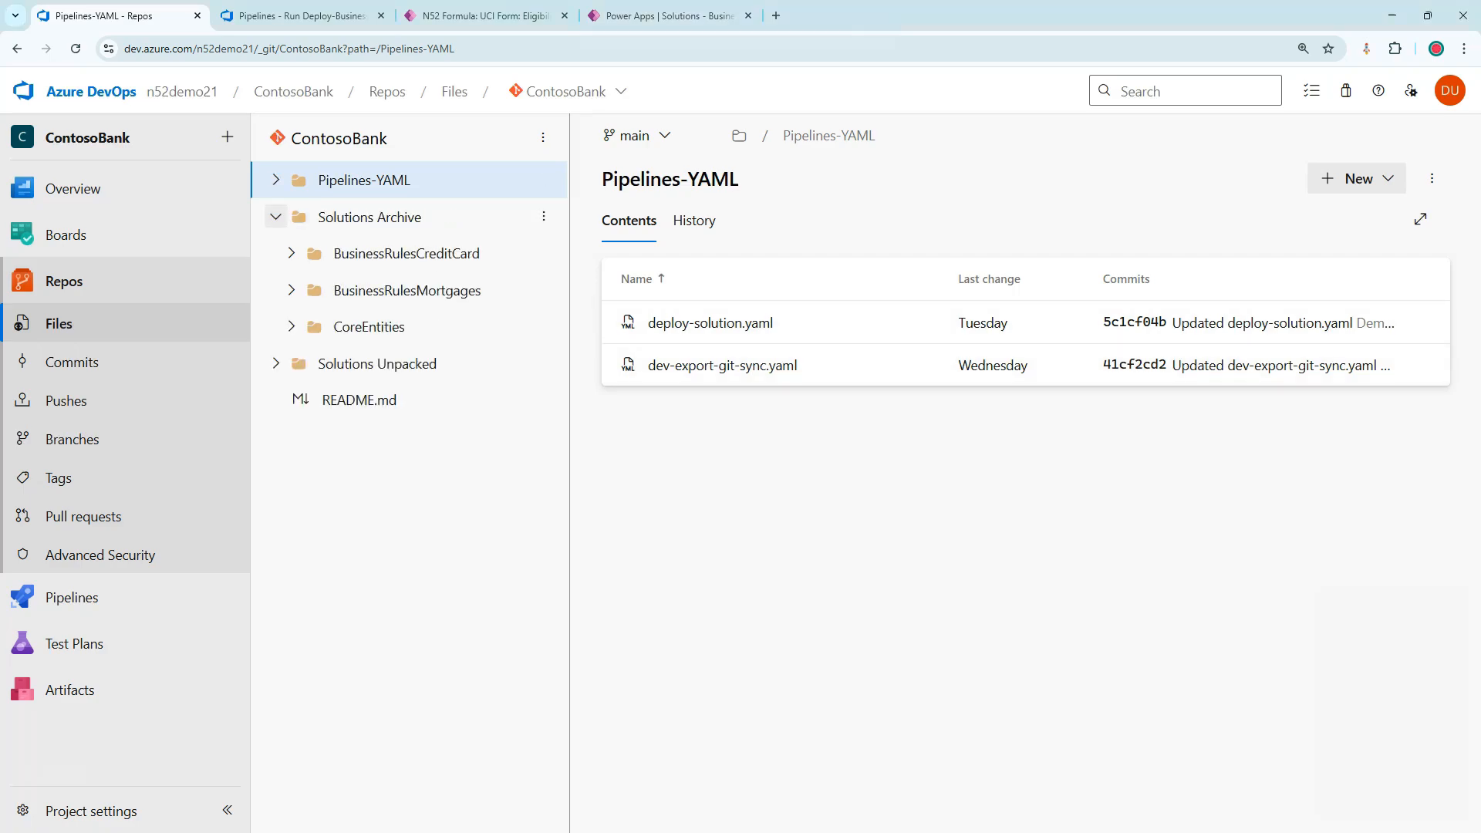
pyautogui.click(291, 253)
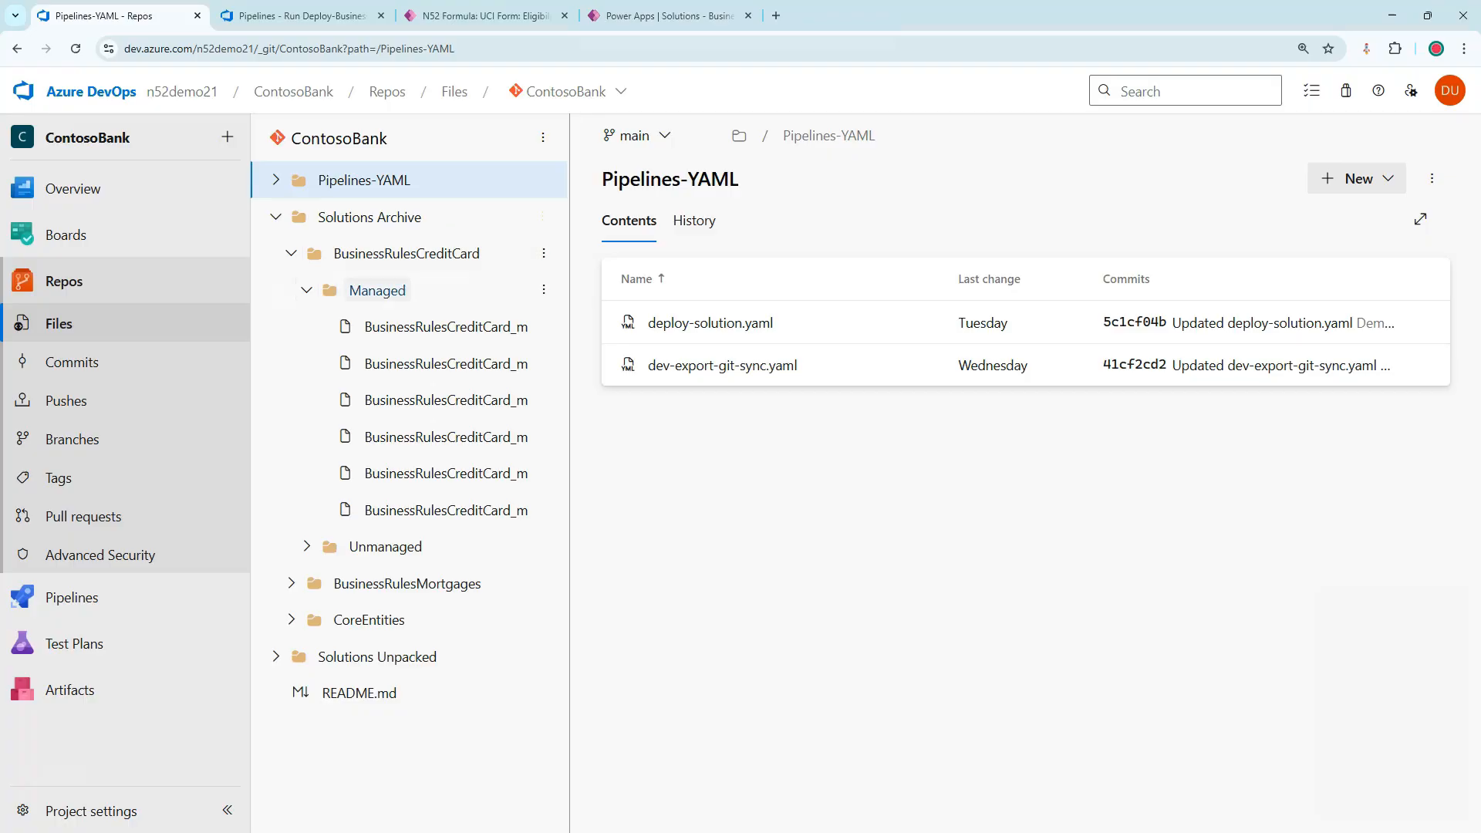
pyautogui.click(408, 254)
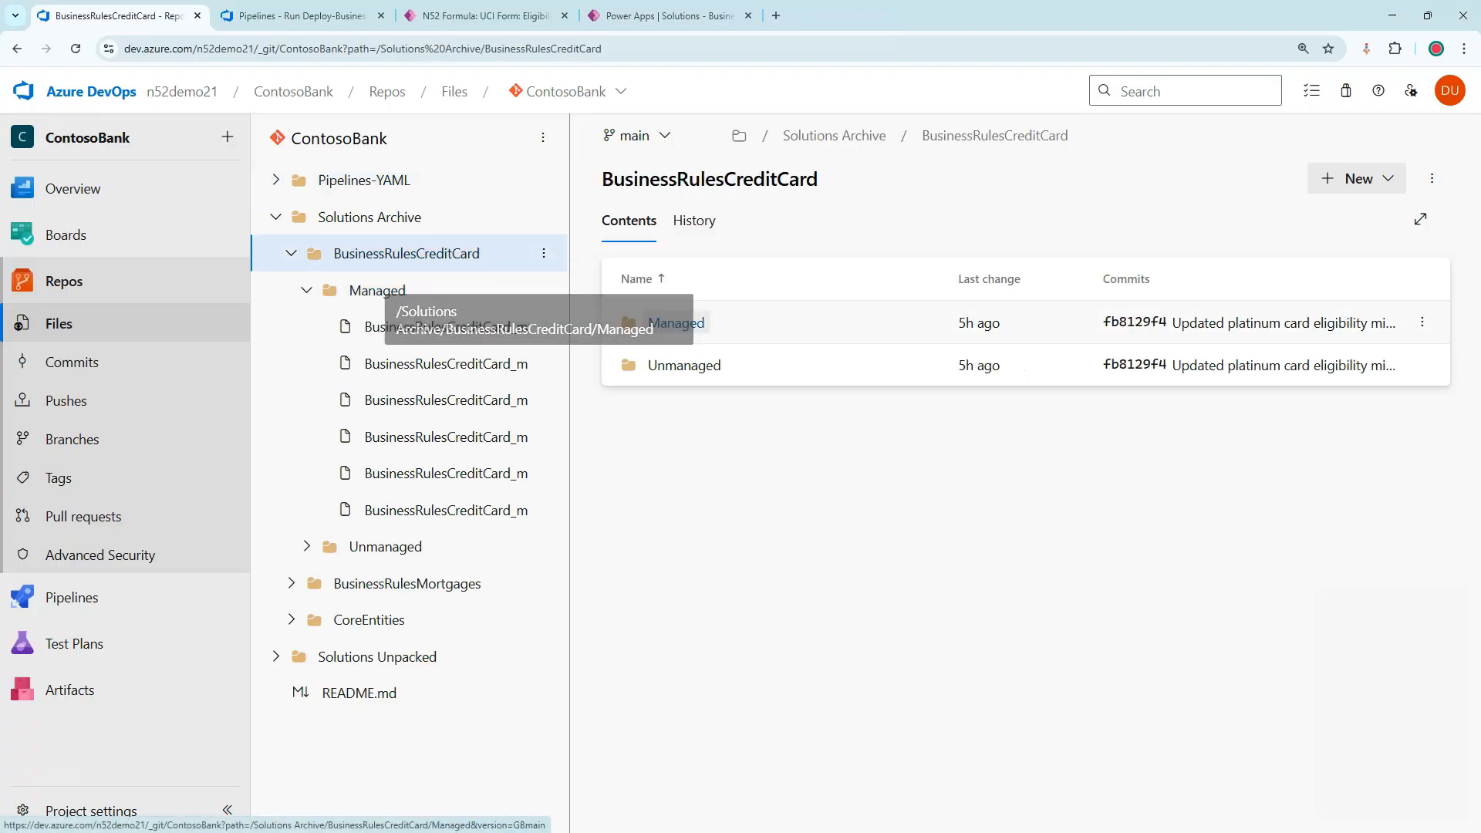
pyautogui.click(376, 290)
pyautogui.click(306, 290)
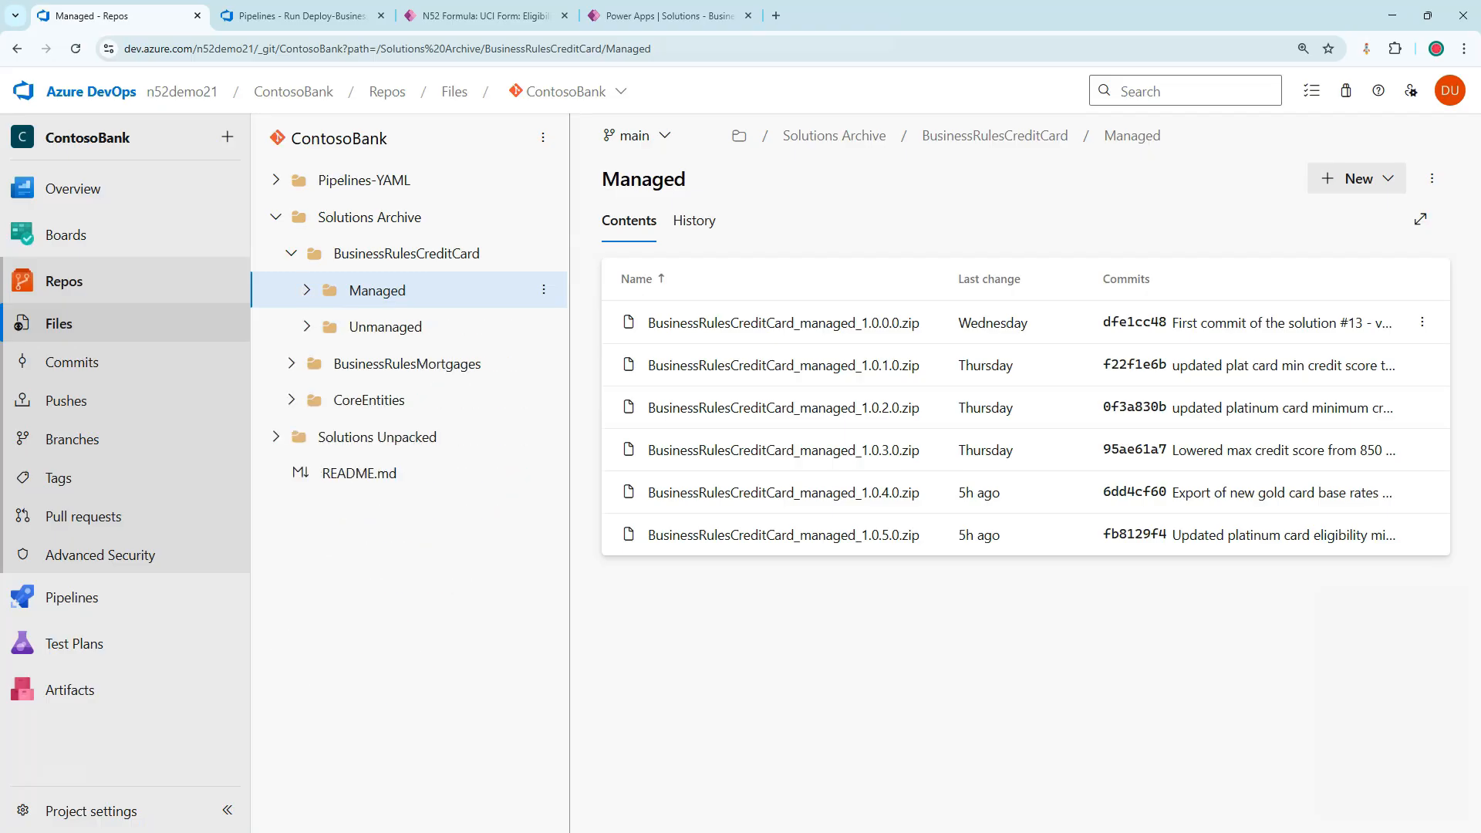
pyautogui.click(385, 327)
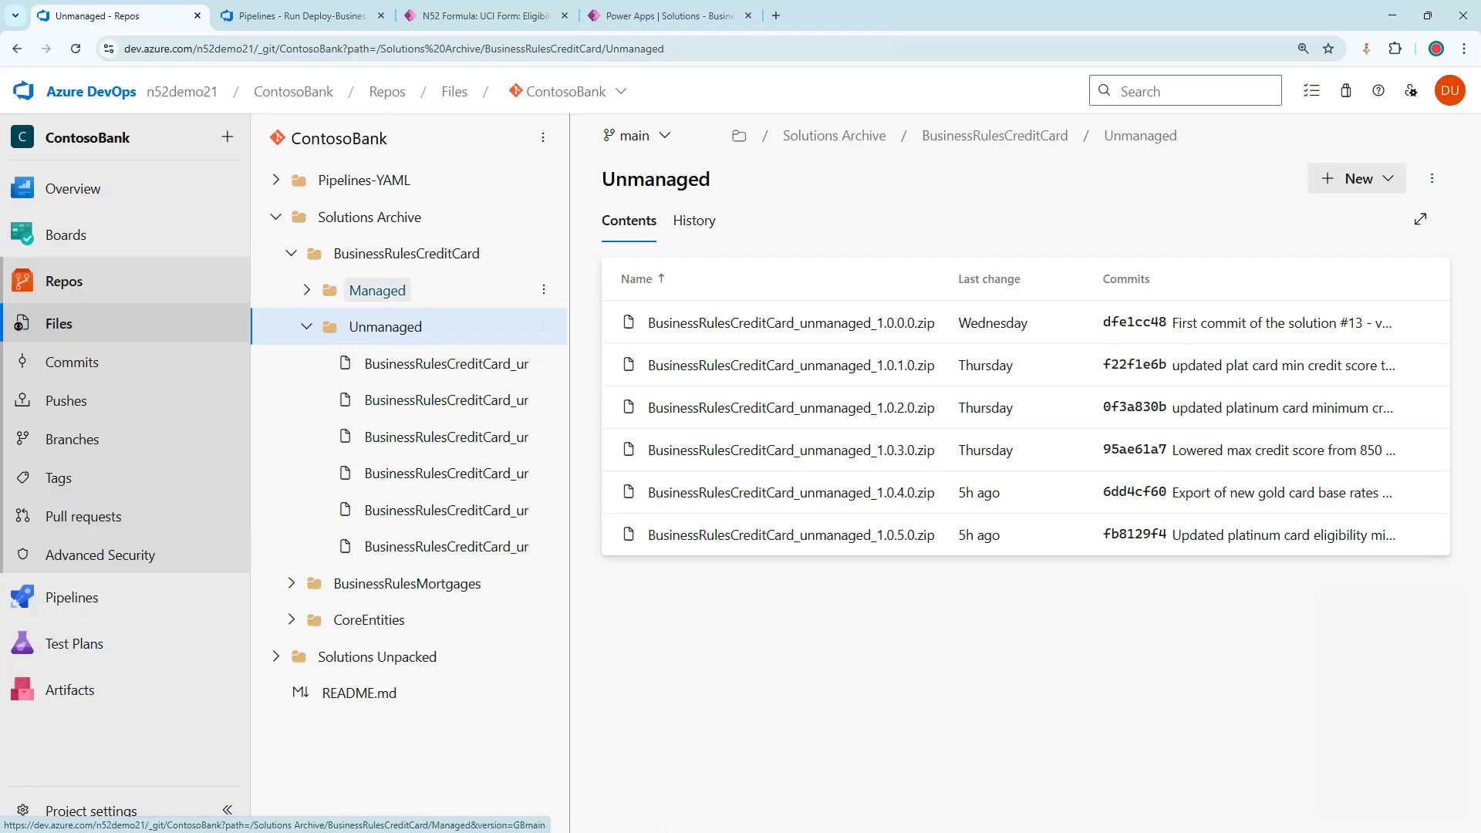
pyautogui.click(378, 290)
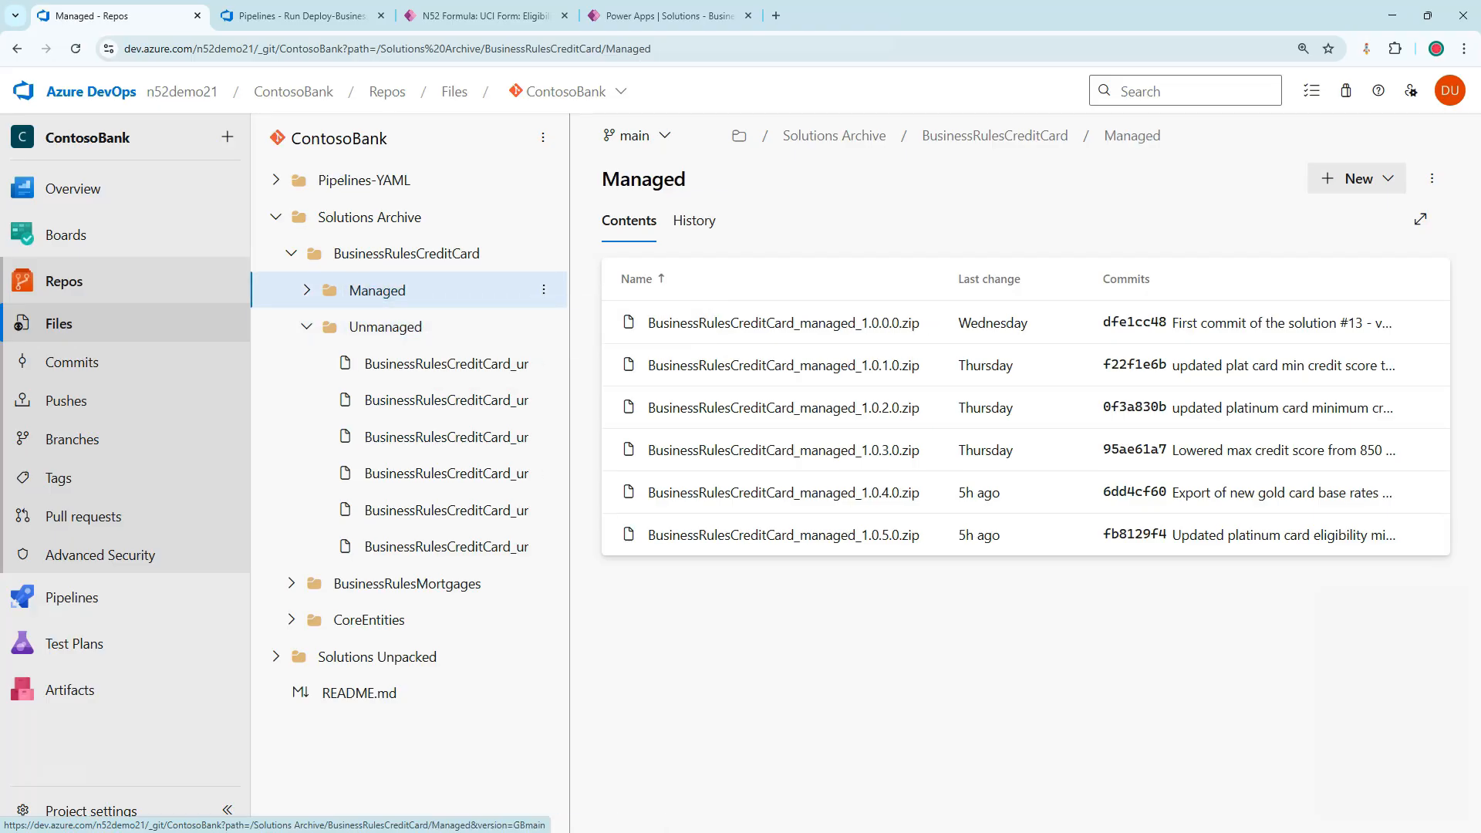
# Collapse the Solutions Archive folder and expand Solutions Unpacked to view its solution folders.
pyautogui.click(291, 253)
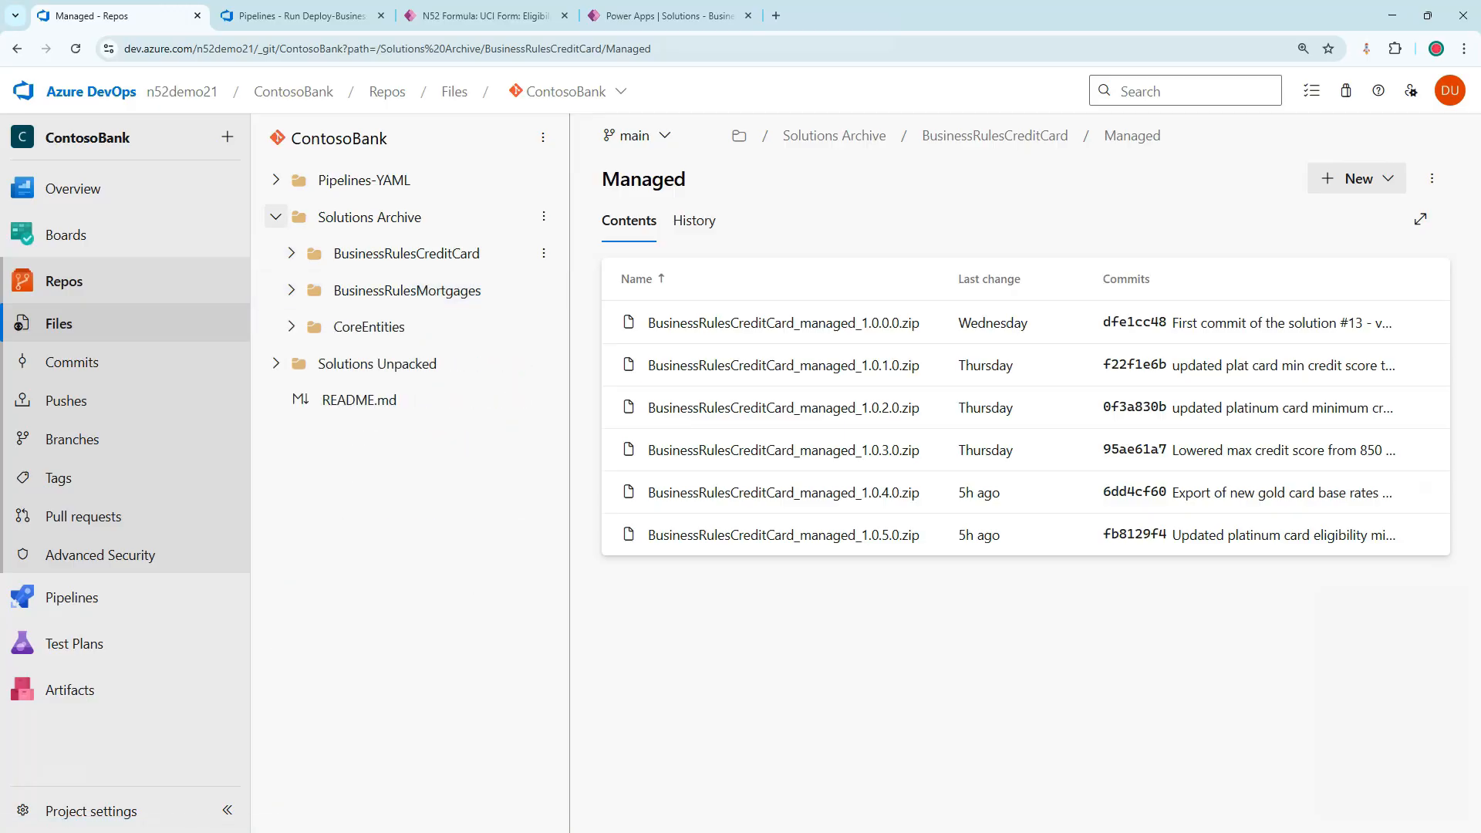
pyautogui.click(275, 216)
pyautogui.click(276, 253)
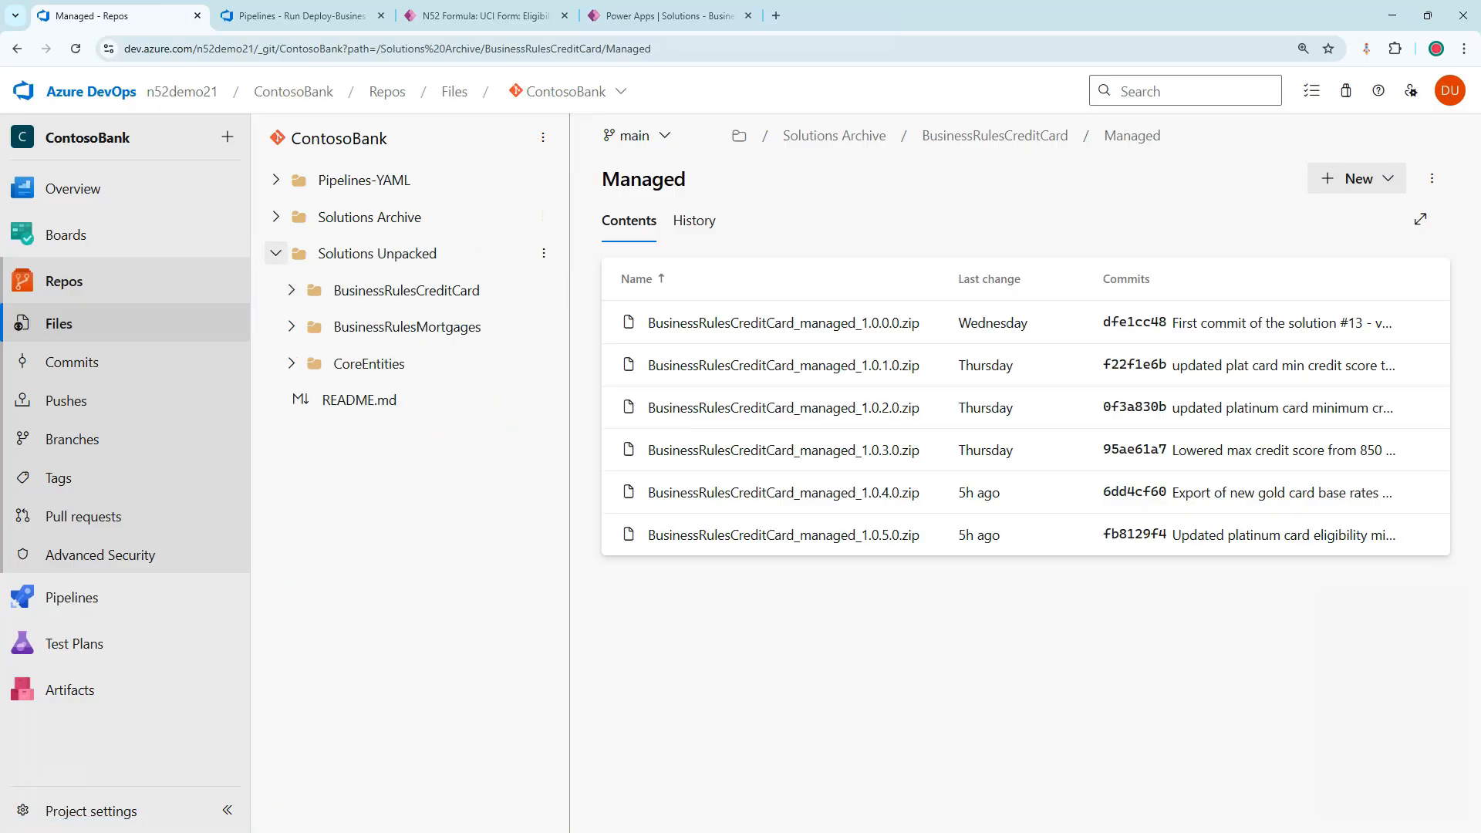
# Open the pGK folder in the unpacked BusinessRulesCreditCard solution, under WebResources/north52_/formula/contact.
pyautogui.click(291, 290)
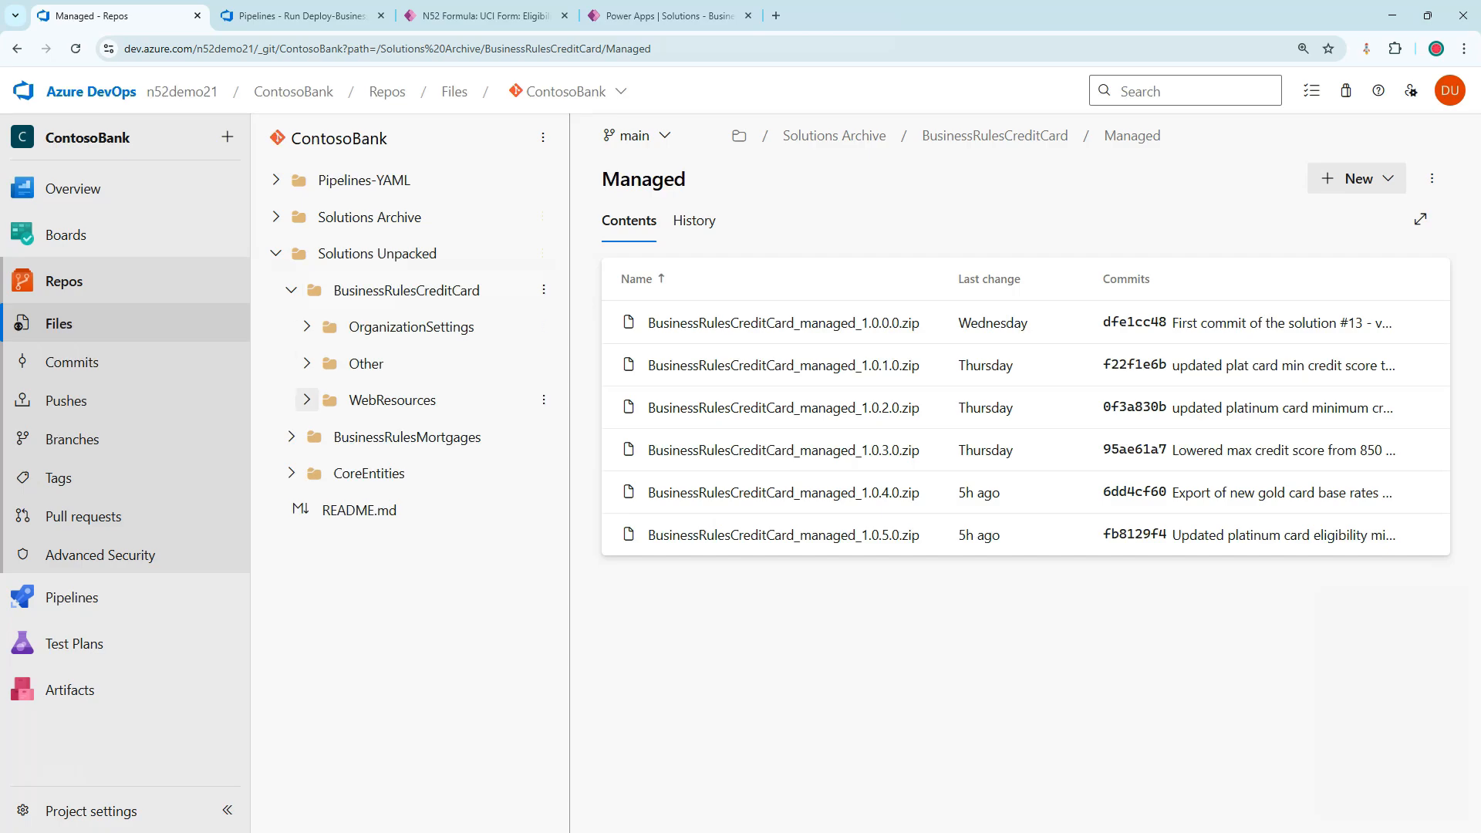
pyautogui.click(307, 400)
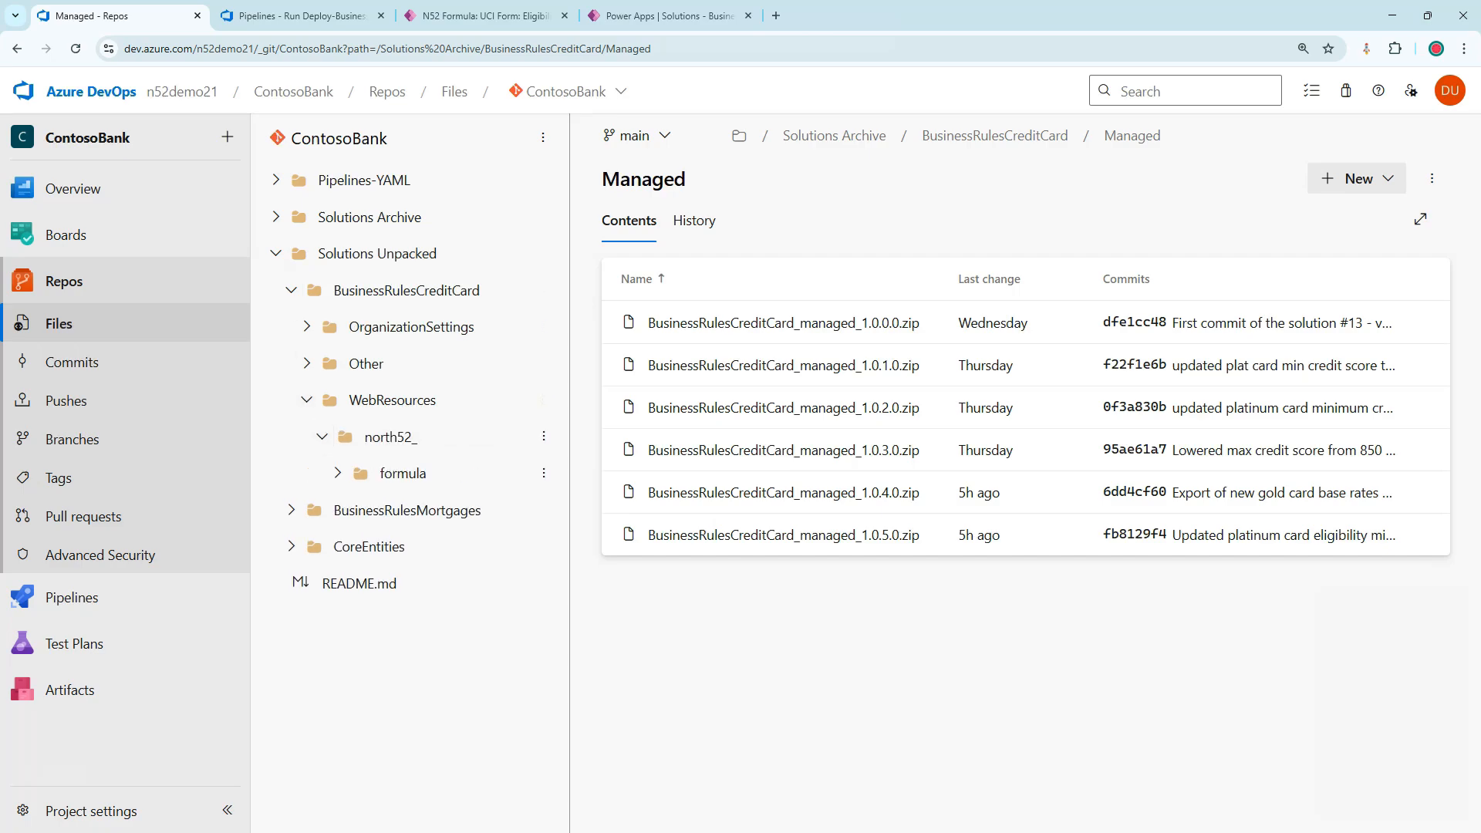
pyautogui.click(337, 473)
pyautogui.click(353, 510)
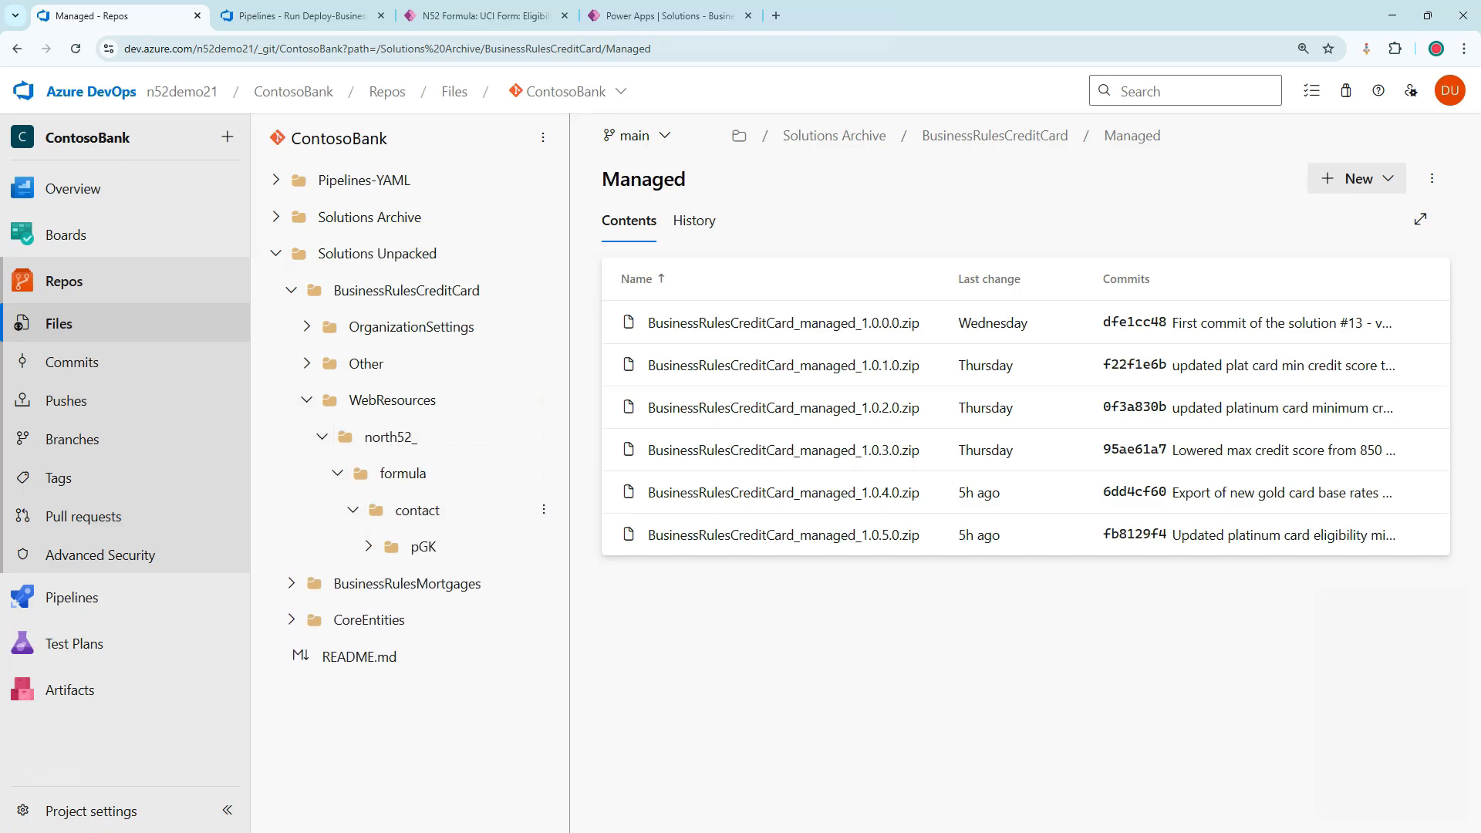
pyautogui.click(424, 548)
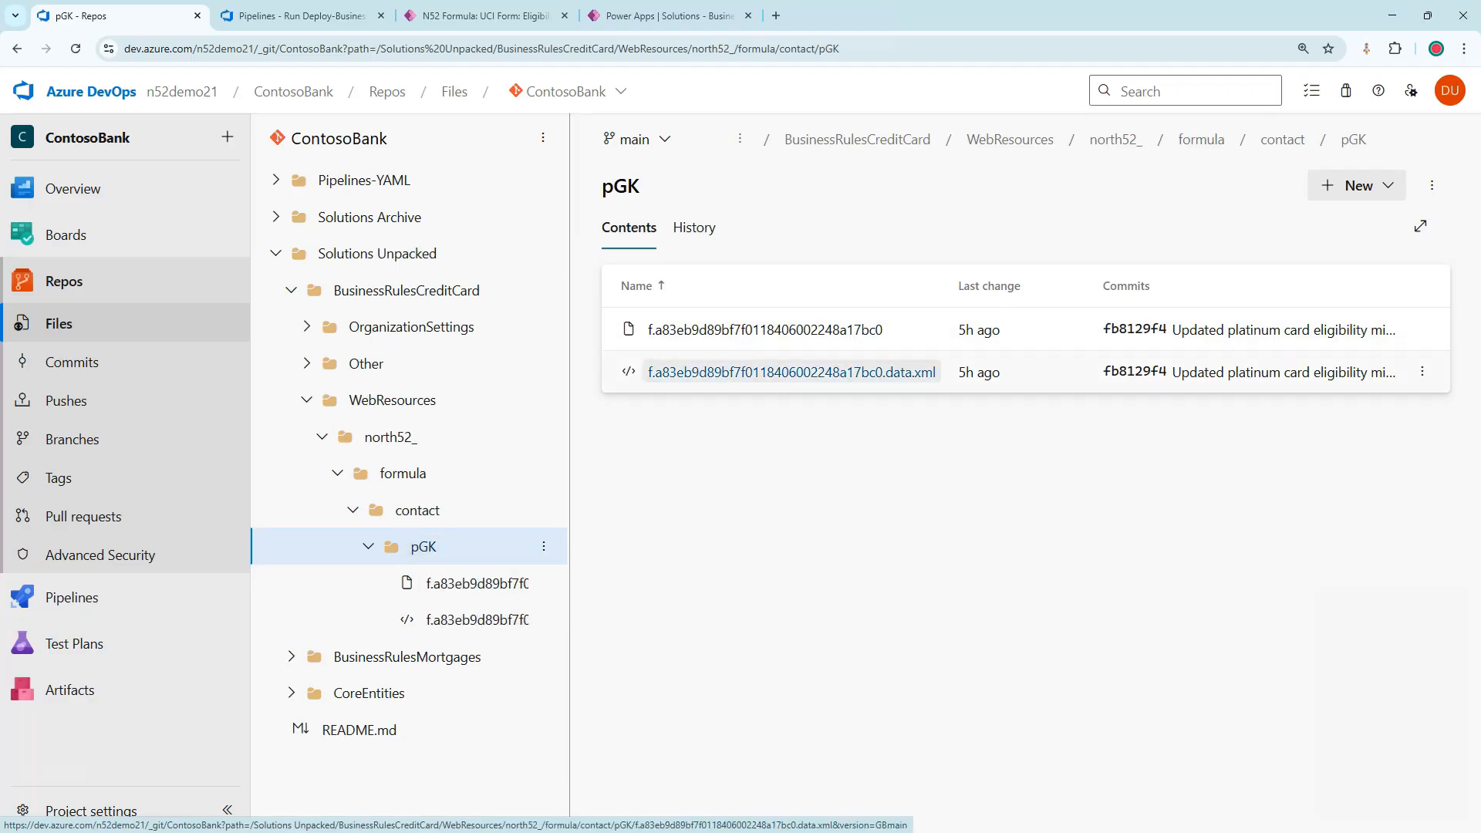
# Examine the Platinum Card formula's data.xml file and its companion file without an extension, including the decision table conditions.
pyautogui.click(791, 372)
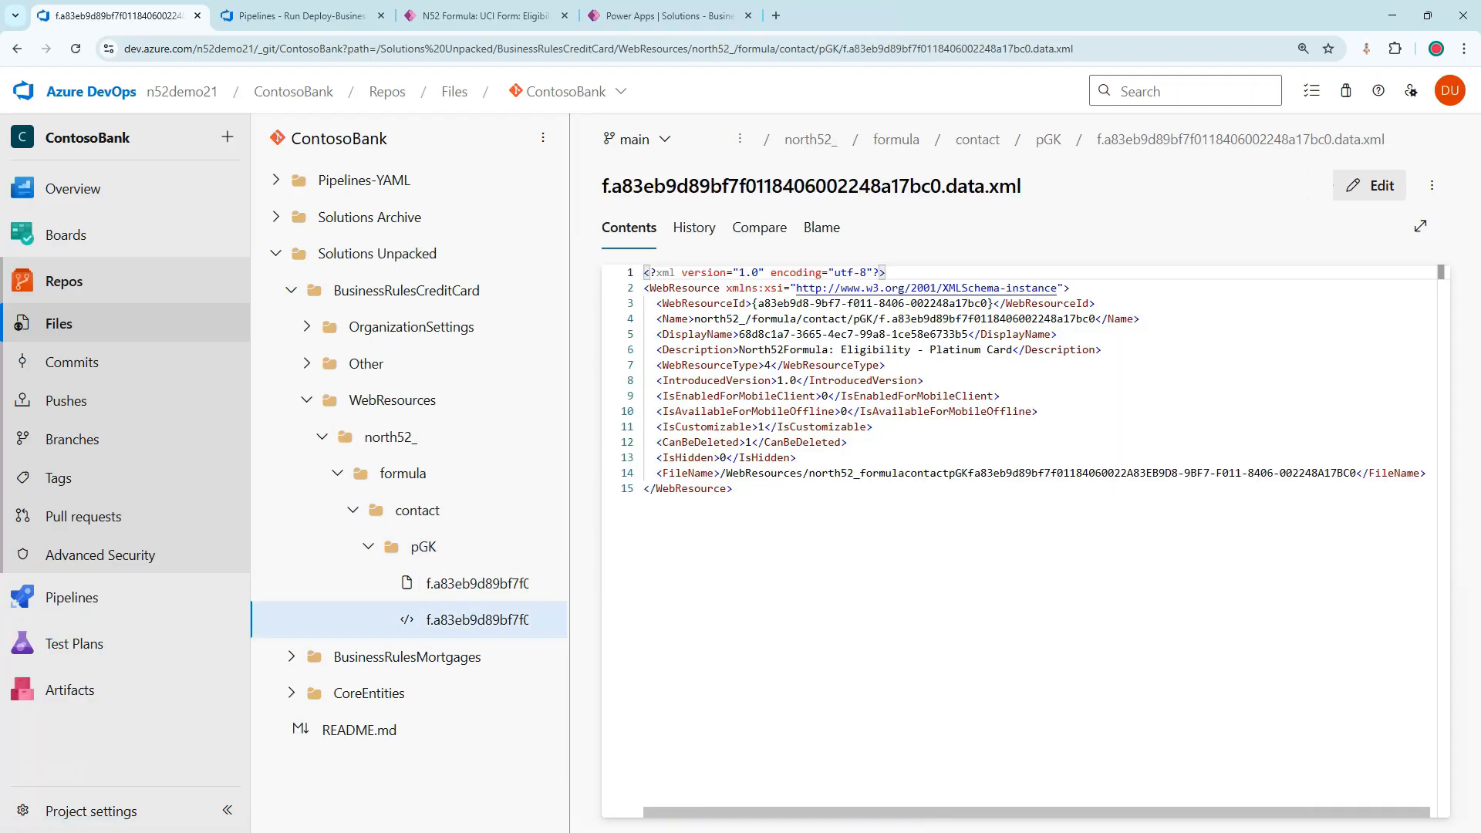
pyautogui.click(474, 584)
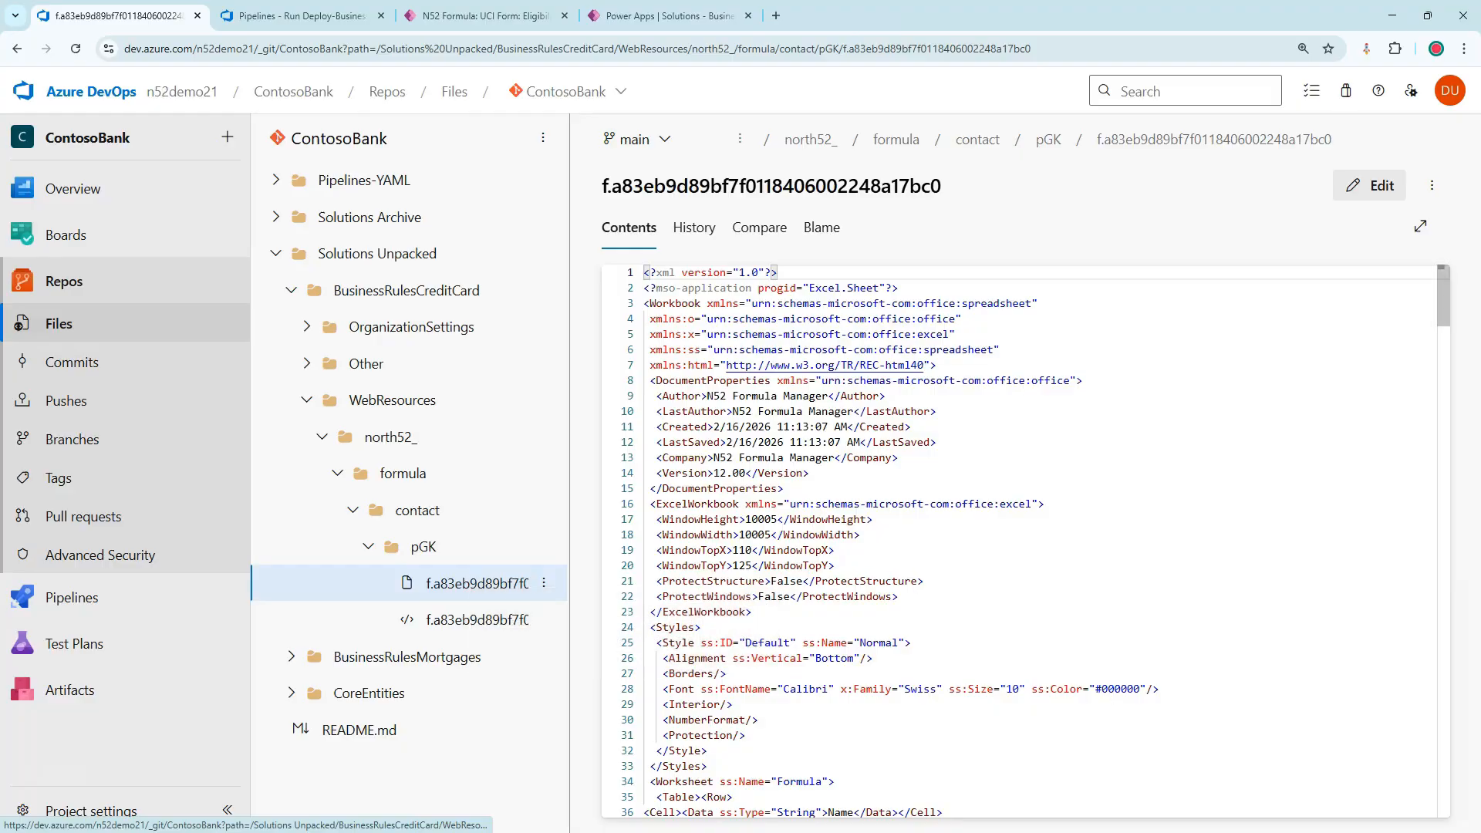
pyautogui.scroll(-6, 1019, 540)
pyautogui.scroll(-9, 1026, 540)
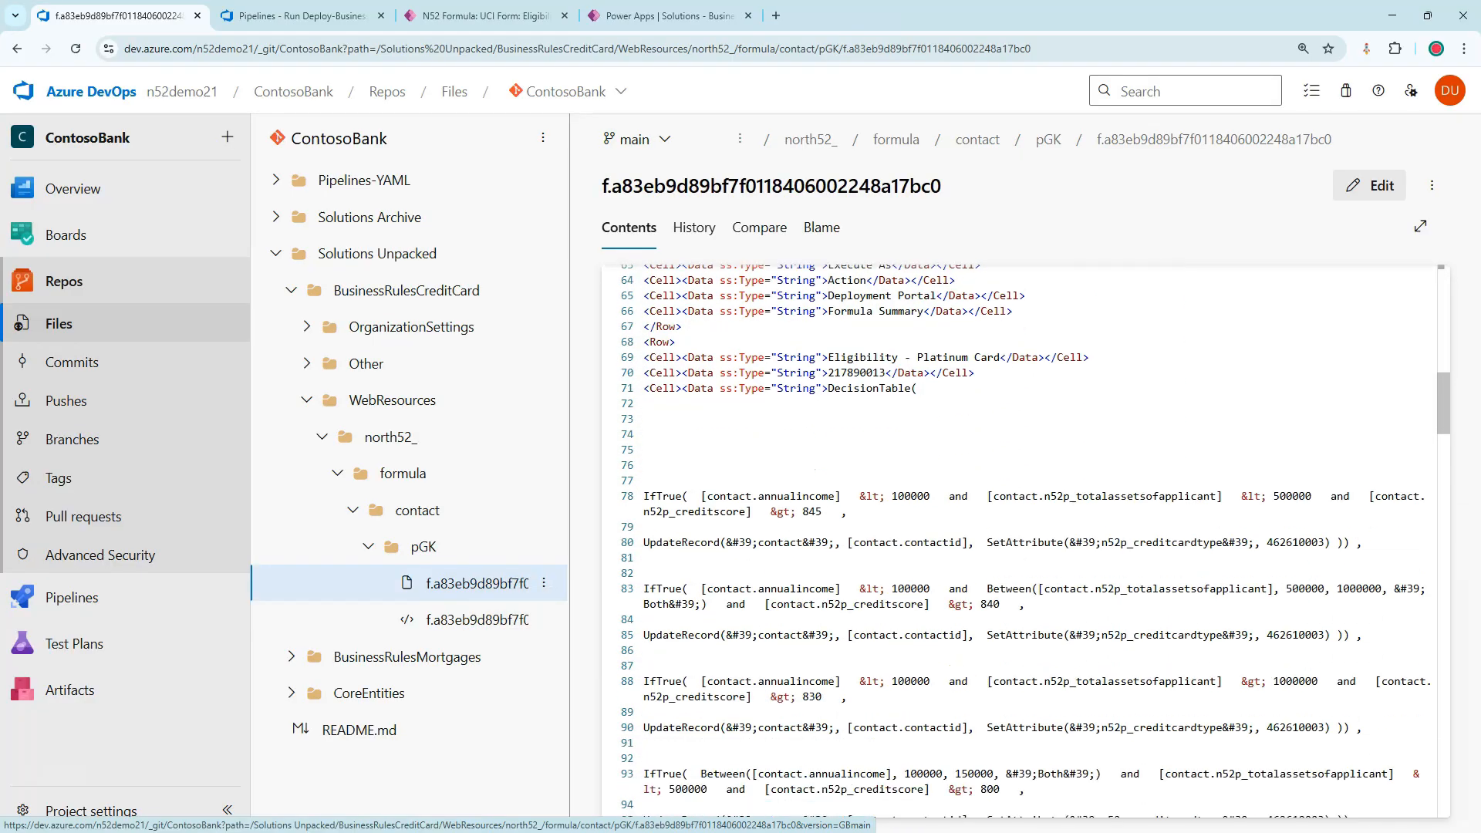
pyautogui.scroll(13, 1027, 540)
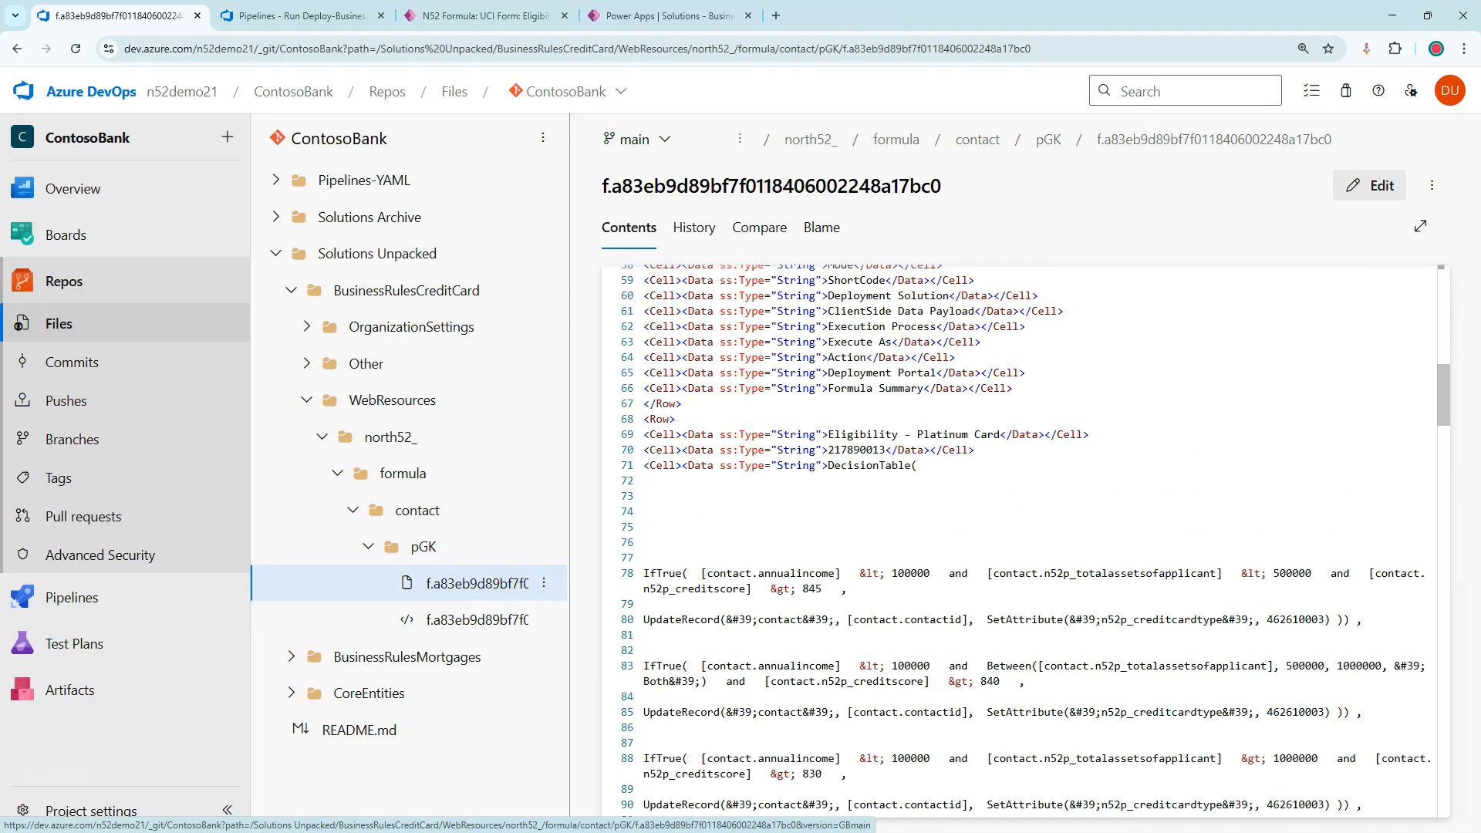
pyautogui.scroll(1, 1026, 540)
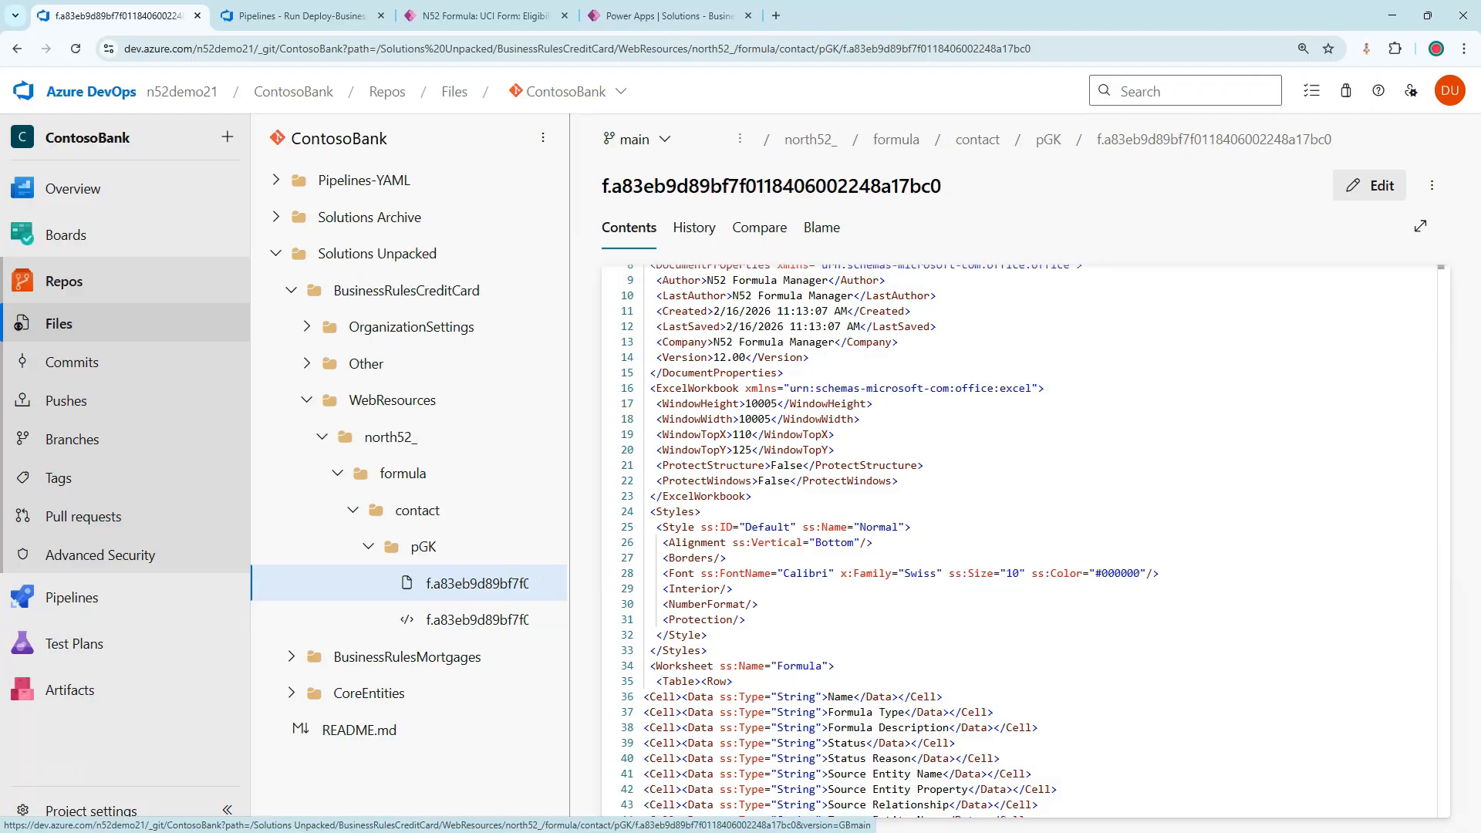
# View the commit history of the extensionless formula file and of the whole unpacked BusinessRulesCreditCard folder.
pyautogui.click(694, 228)
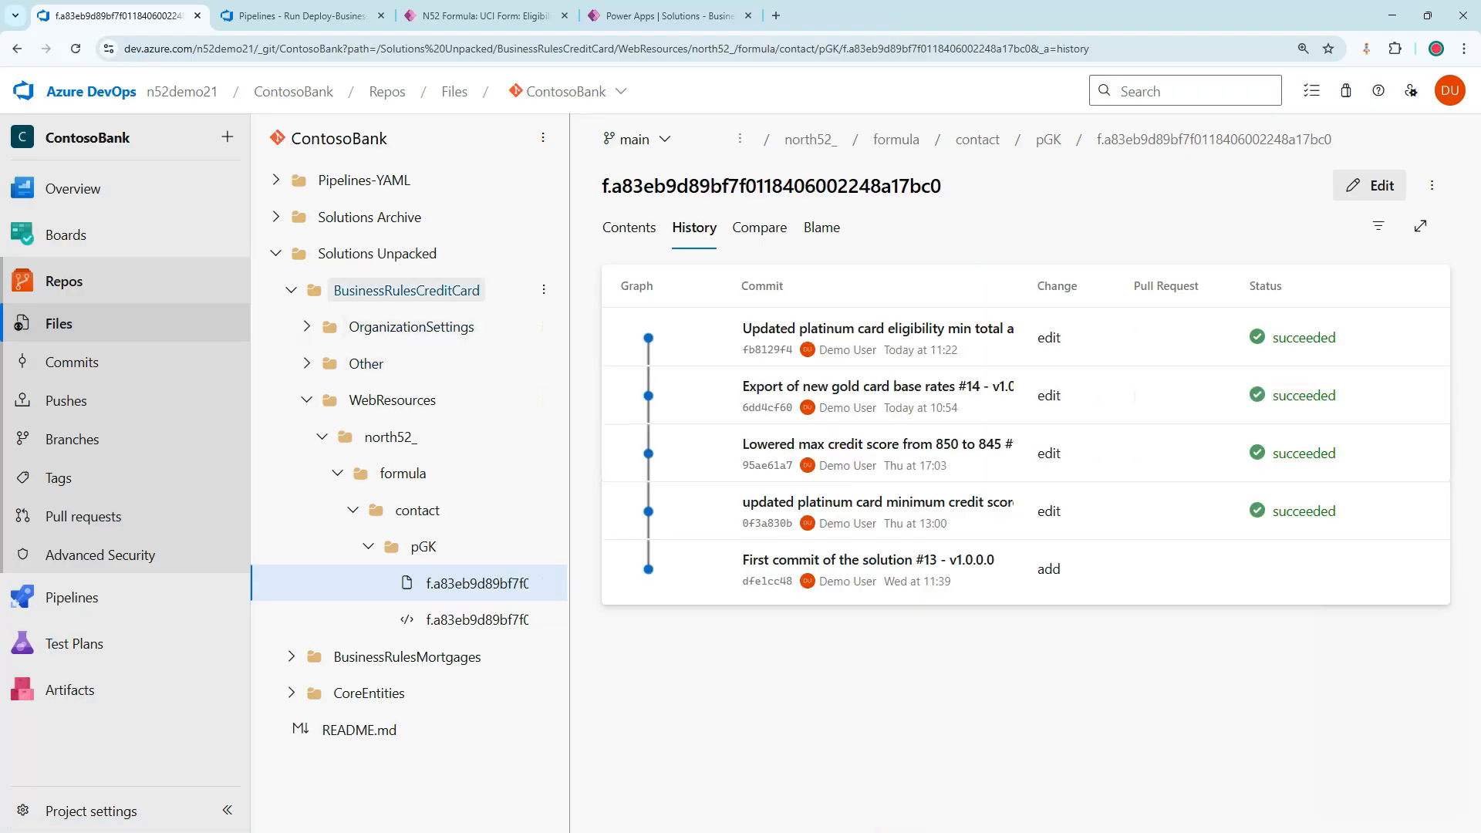
pyautogui.click(407, 290)
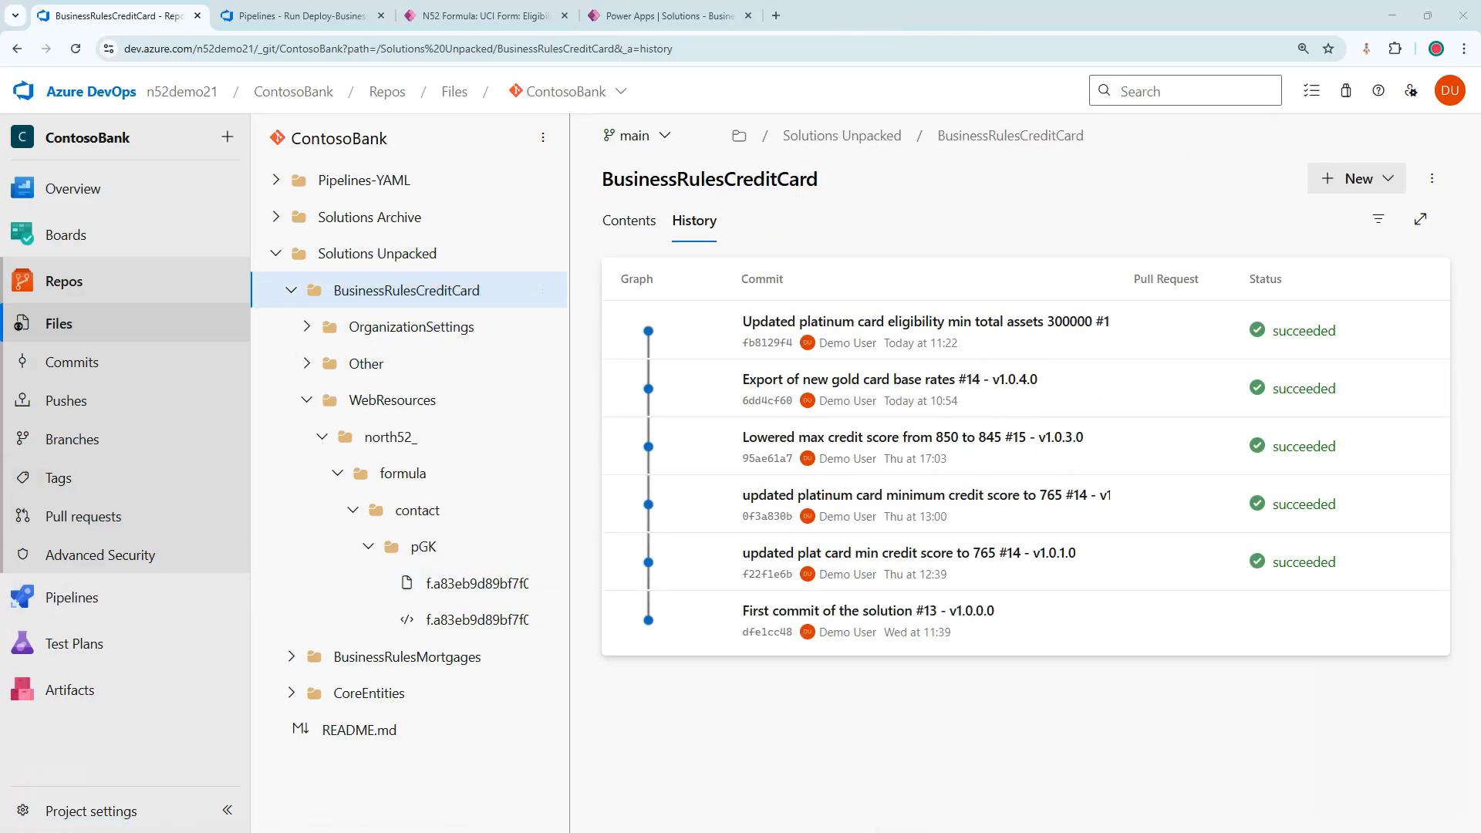